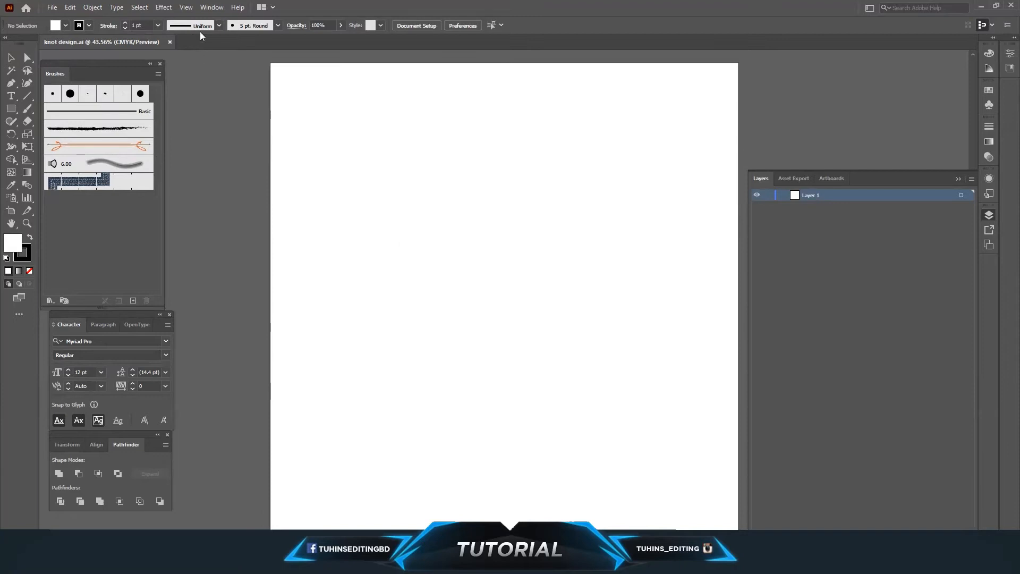
Step: Show the document grid and turn off Snap to Pixel and Snap to Glyph
{"action": "left_click", "coordinate": [186, 7]}
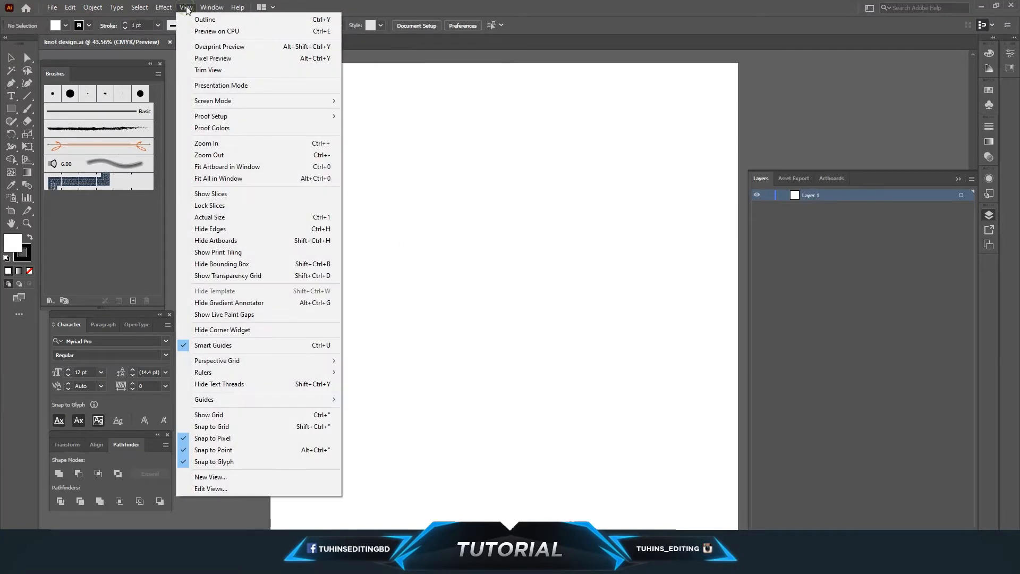
{"action": "left_click", "coordinate": [215, 414]}
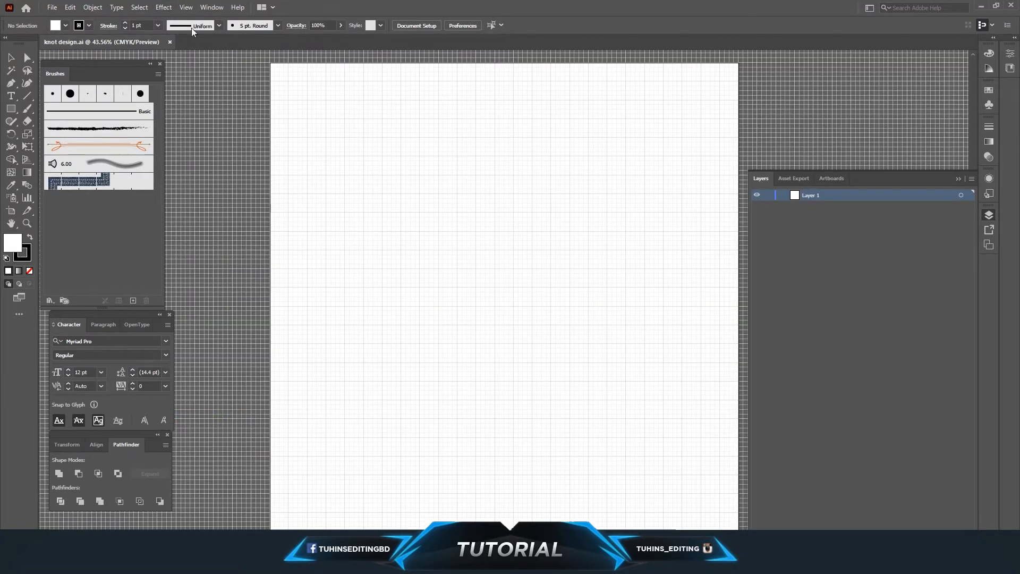
{"action": "left_click", "coordinate": [186, 7]}
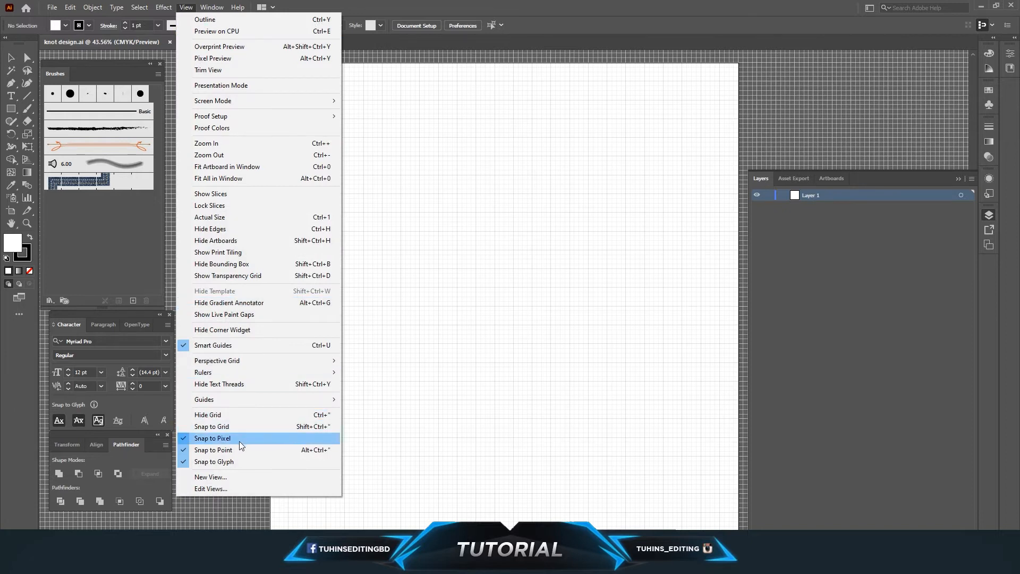
{"action": "left_click", "coordinate": [239, 441]}
{"action": "left_click", "coordinate": [194, 7]}
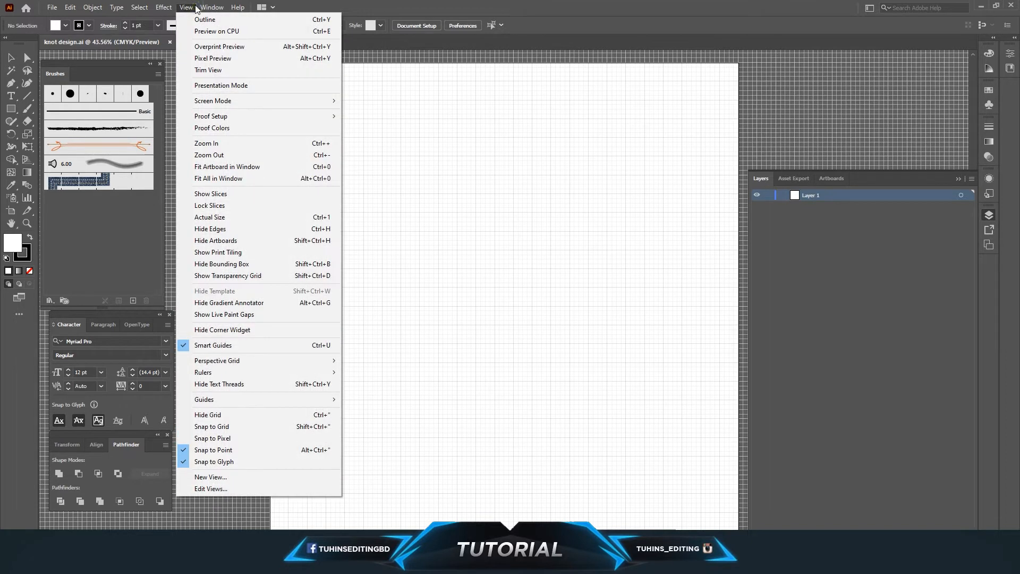
{"action": "left_click", "coordinate": [250, 460]}
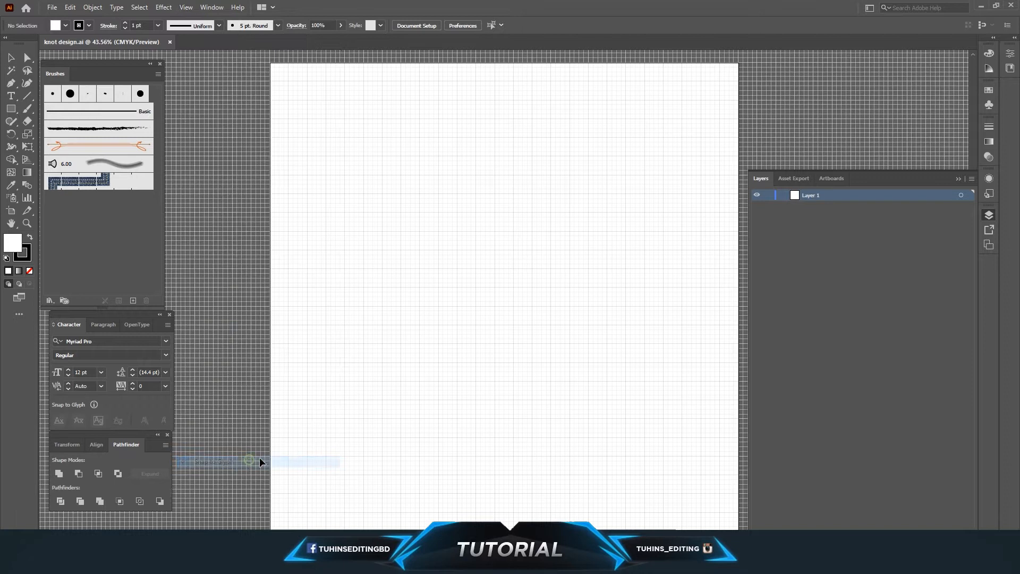
{"action": "left_click", "coordinate": [52, 8]}
{"action": "left_click", "coordinate": [71, 96]}
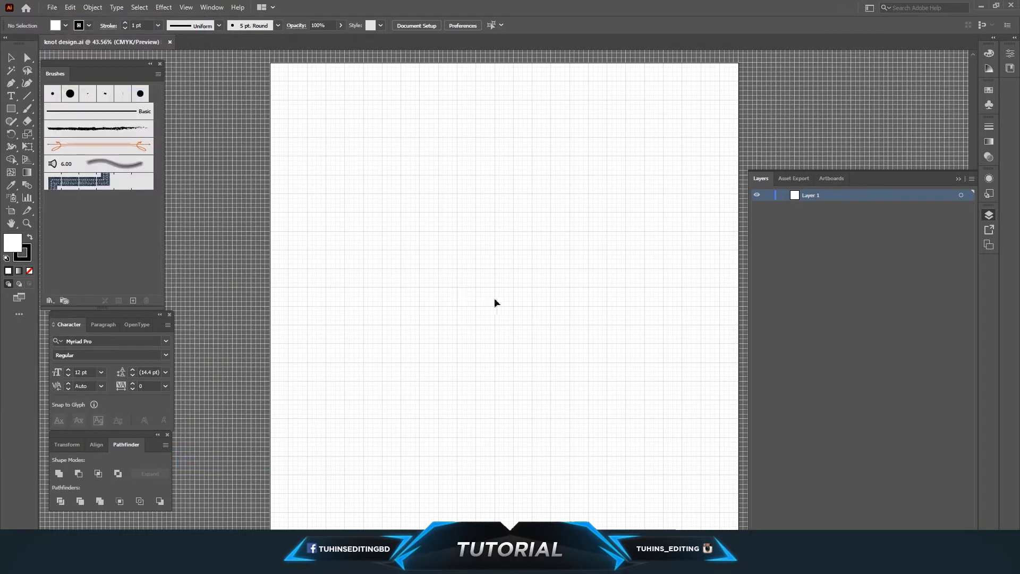
Step: Draw a circle about 140 px in diameter, centred on a grid intersection near the middle of the artboard
{"action": "scroll", "coordinate": [524, 300], "scroll_direction": "down", "scroll_amount": 1}
{"action": "scroll", "coordinate": [526, 296], "scroll_direction": "up", "scroll_amount": 1}
{"action": "scroll", "coordinate": [526, 295], "scroll_direction": "up", "scroll_amount": 4}
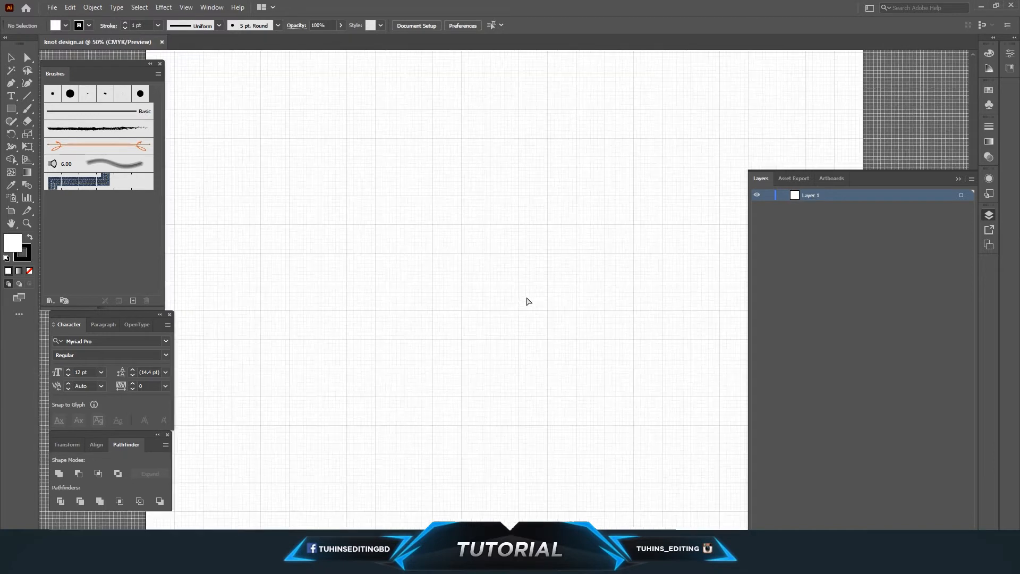
{"action": "scroll", "coordinate": [527, 297], "scroll_direction": "down", "scroll_amount": 1}
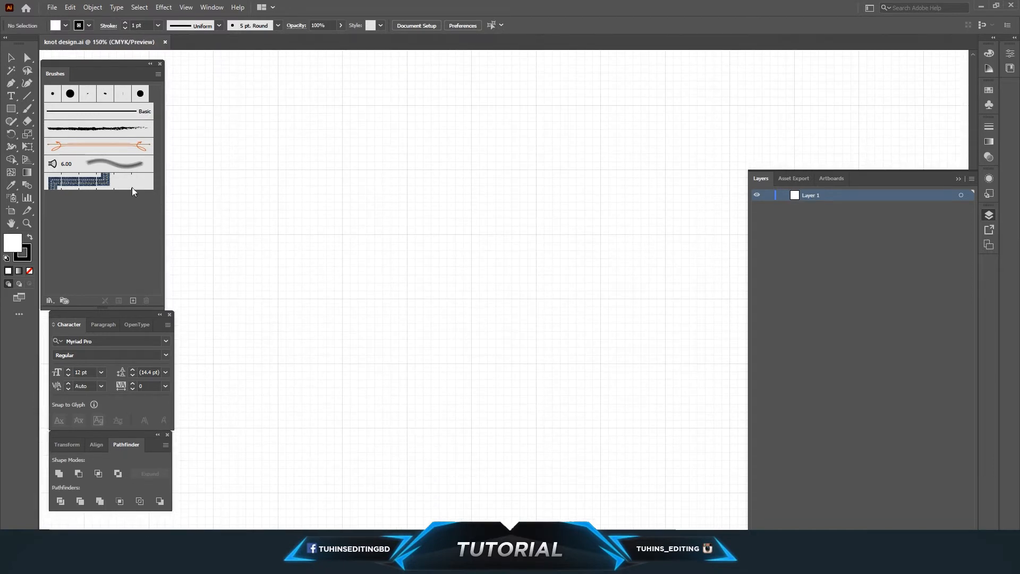
{"action": "left_click_drag", "start_coordinate": [11, 112], "coordinate": [33, 133]}
{"action": "left_click_drag", "start_coordinate": [472, 234], "coordinate": [536, 297]}
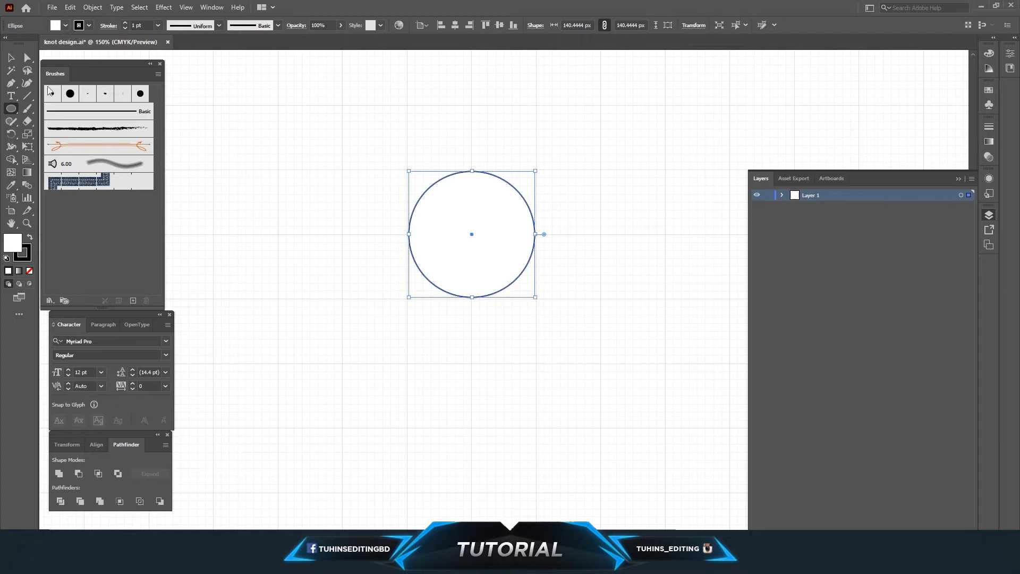
Step: Remove the circle's fill and set its stroke weight to 20 pt
{"action": "left_click", "coordinate": [65, 25]}
{"action": "left_click", "coordinate": [7, 44]}
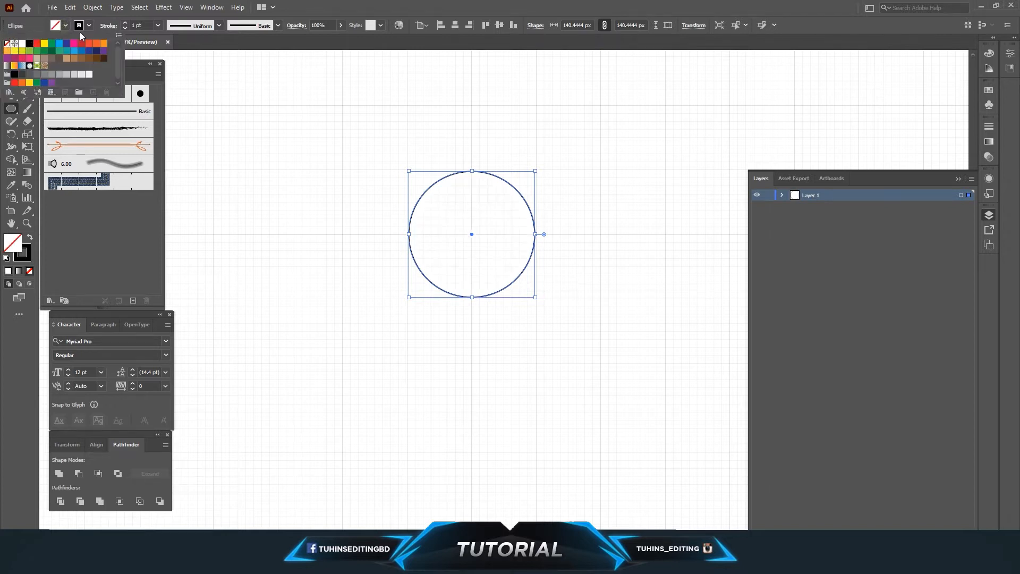
{"action": "left_click", "coordinate": [158, 25]}
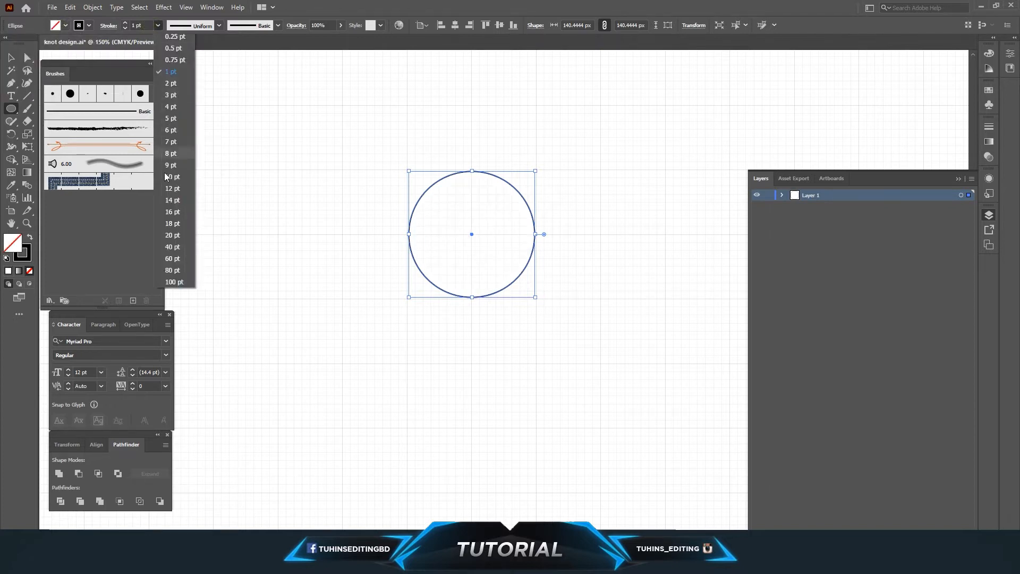
{"action": "left_click", "coordinate": [174, 236]}
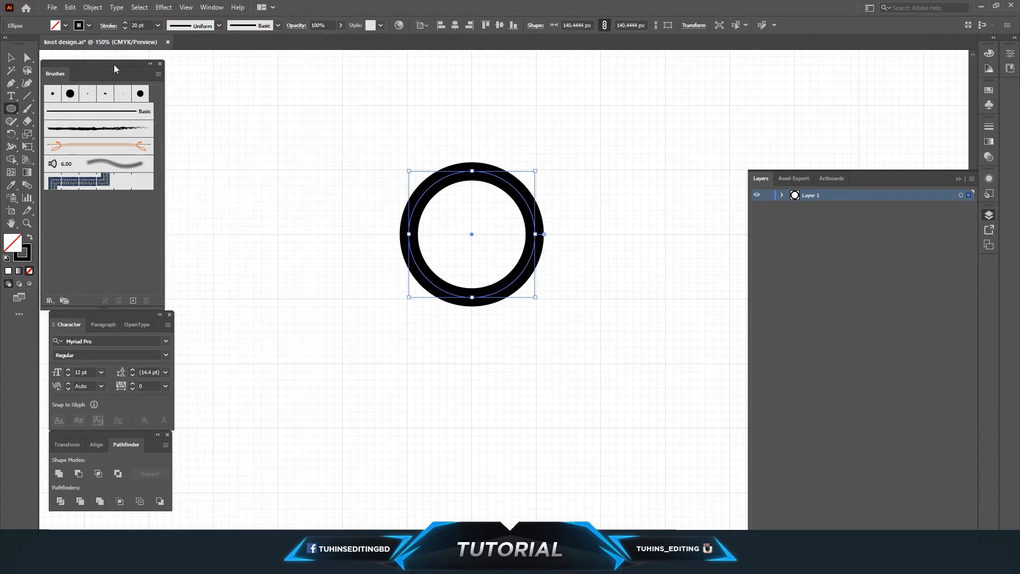
{"action": "key", "text": "v"}
{"action": "left_click", "coordinate": [425, 114]}
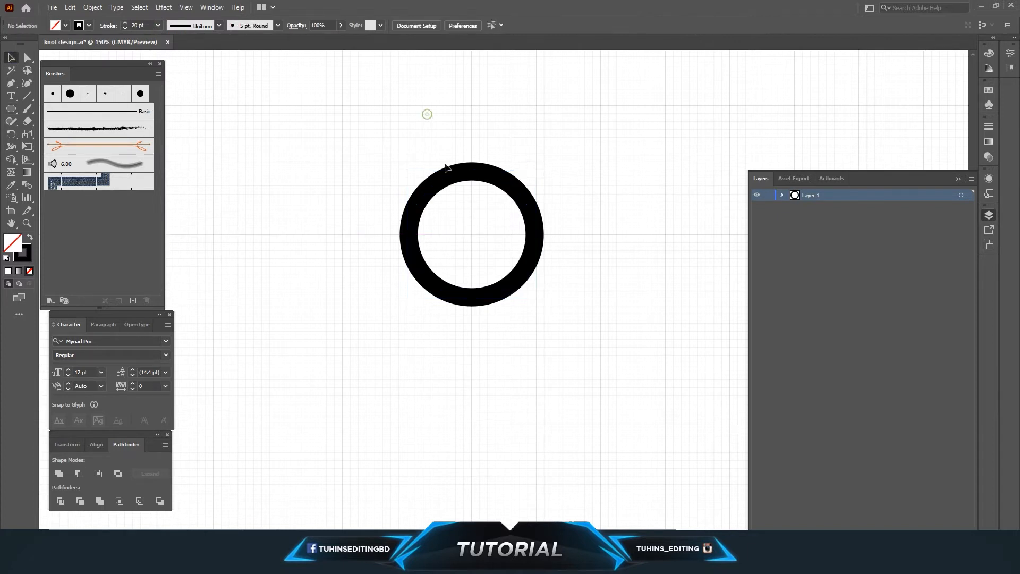
Step: Scale the circle down from its centre to about 123 px so the stroke's outer edge meets the grid lines
{"action": "key", "text": "ctrl+plus"}
{"action": "scroll", "coordinate": [495, 247], "scroll_direction": "up", "scroll_amount": 2}
{"action": "left_click", "coordinate": [548, 284]}
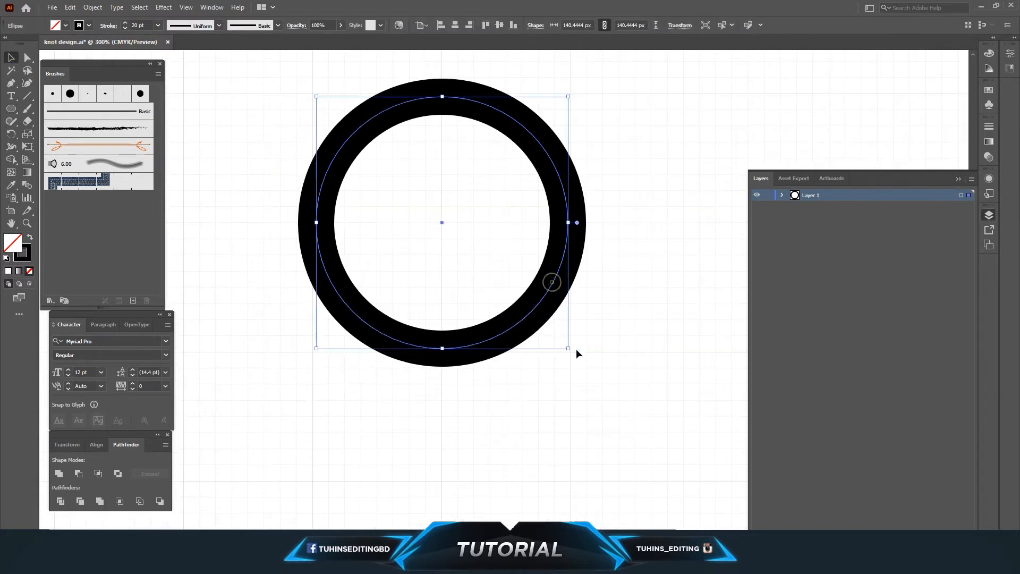
{"action": "left_click_drag", "start_coordinate": [570, 349], "coordinate": [562, 335]}
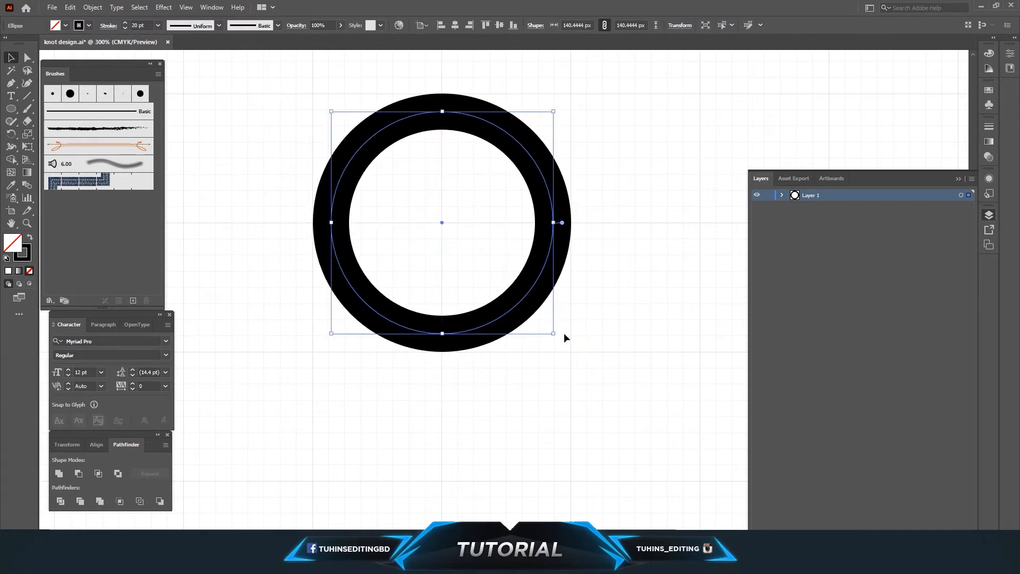
{"action": "left_click", "coordinate": [628, 274]}
{"action": "key", "text": "ctrl+plus"}
{"action": "key", "text": "ctrl+plus"}
{"action": "key", "text": "ctrl+minus"}
{"action": "key", "text": "ctrl+minus"}
{"action": "key", "text": "ctrl+minus"}
{"action": "key", "text": "ctrl+minus"}
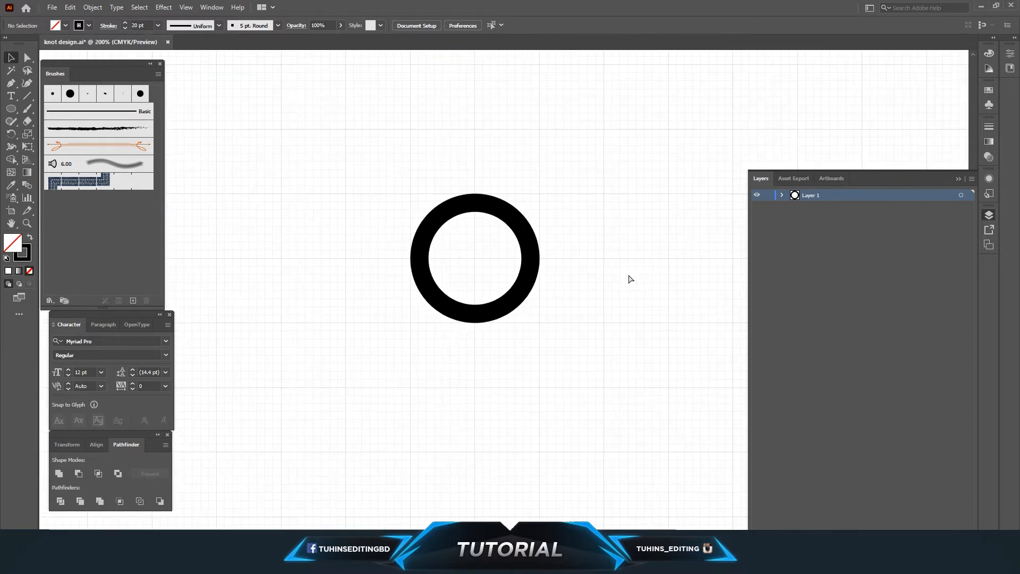
Step: Paste a copy of the circle in place, enlarge it from the centre to about 268 px, and save the document
{"action": "left_click", "coordinate": [523, 278]}
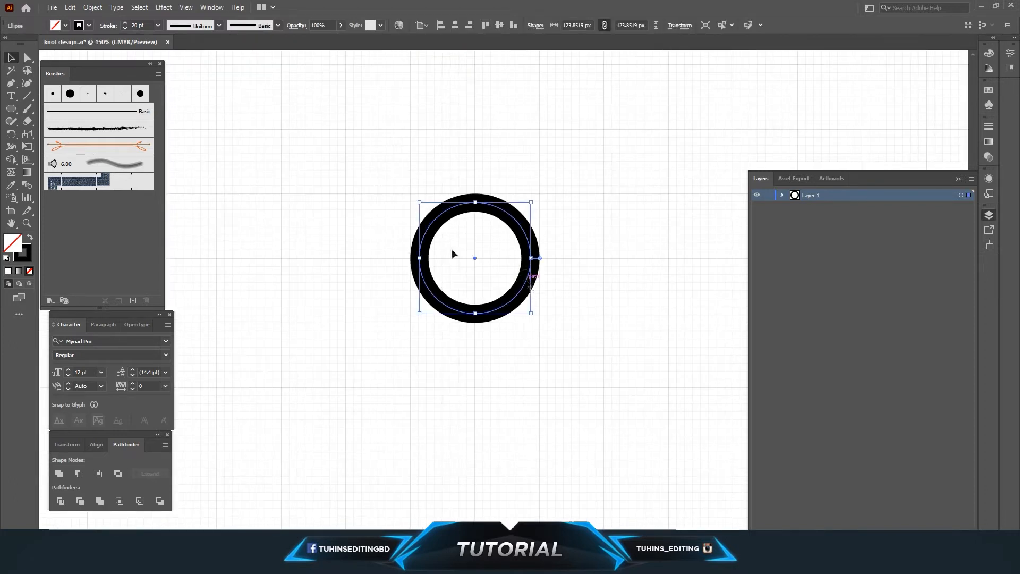
{"action": "left_click", "coordinate": [70, 8]}
{"action": "left_click", "coordinate": [92, 58]}
{"action": "left_click", "coordinate": [74, 8]}
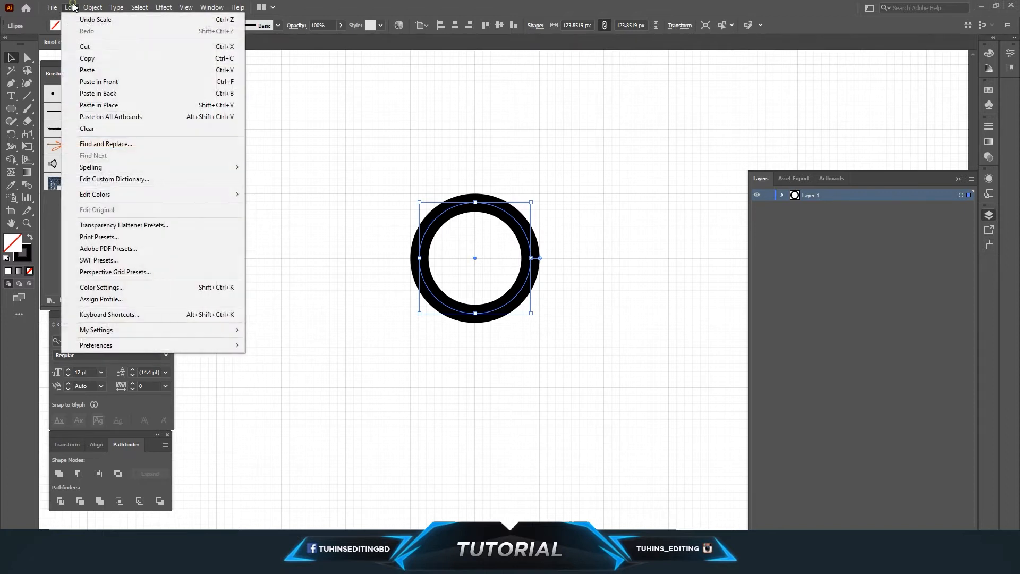
{"action": "left_click", "coordinate": [97, 106]}
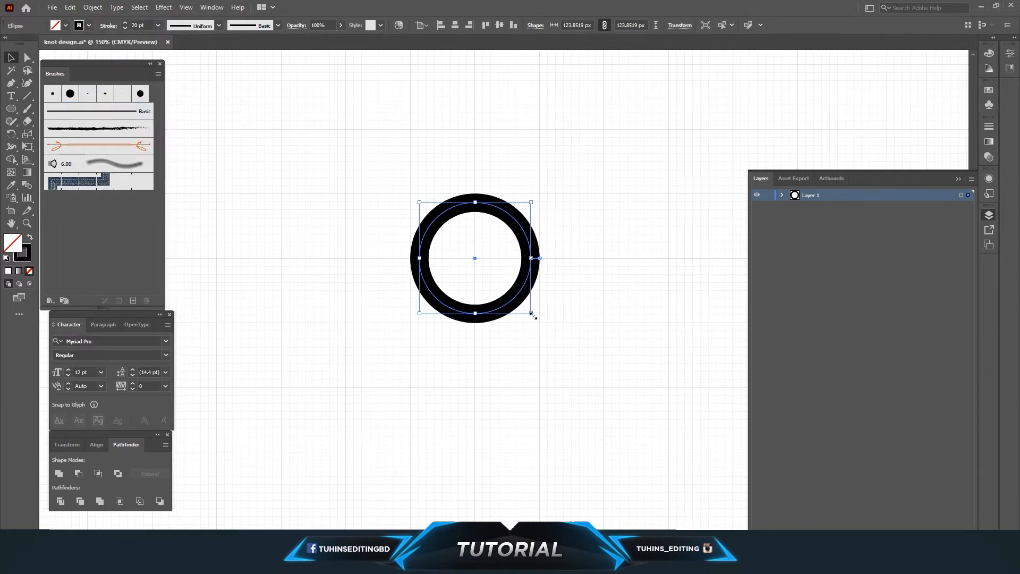
{"action": "left_click_drag", "start_coordinate": [532, 314], "coordinate": [597, 398]}
{"action": "left_click", "coordinate": [601, 343]}
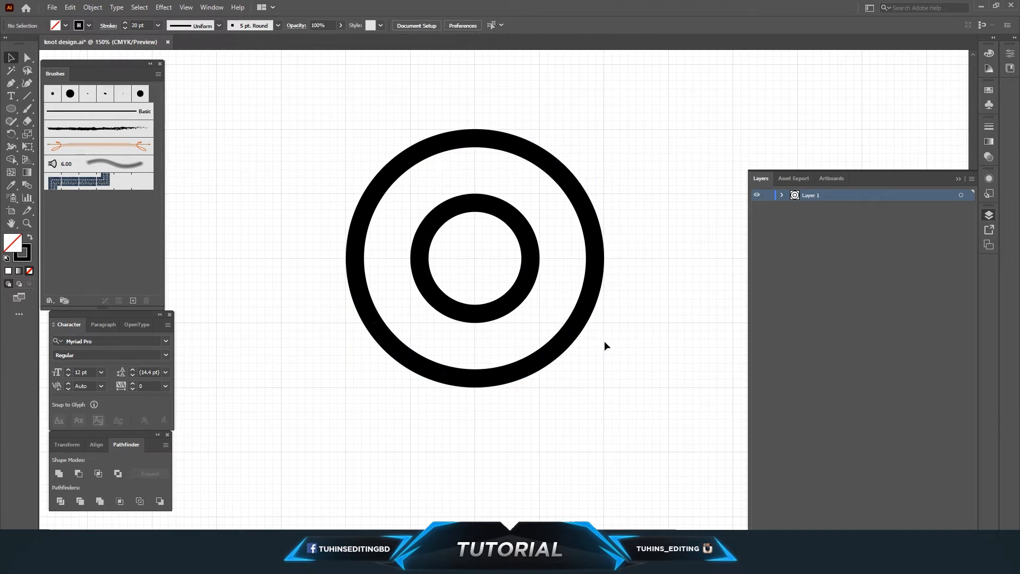
{"action": "key", "text": "ctrl+s"}
Step: Paste a copy of the 268 px circle in back and enlarge it from the centre to about 411 px
{"action": "left_click", "coordinate": [562, 347]}
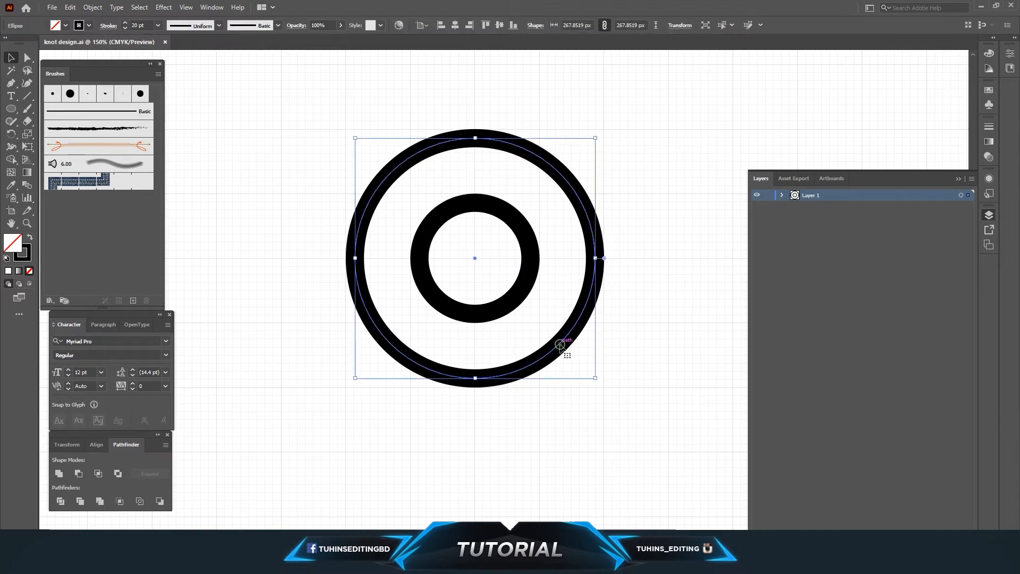
{"action": "left_click", "coordinate": [69, 8]}
{"action": "left_click", "coordinate": [87, 58]}
{"action": "left_click", "coordinate": [69, 7]}
{"action": "left_click", "coordinate": [92, 94]}
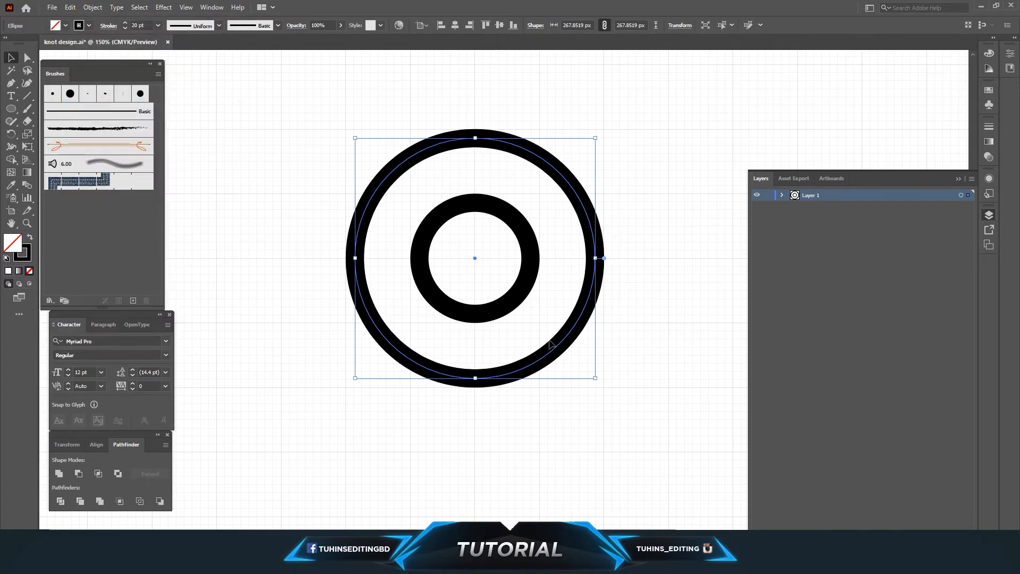
{"action": "left_click_drag", "start_coordinate": [597, 378], "coordinate": [664, 443]}
{"action": "left_click", "coordinate": [677, 368]}
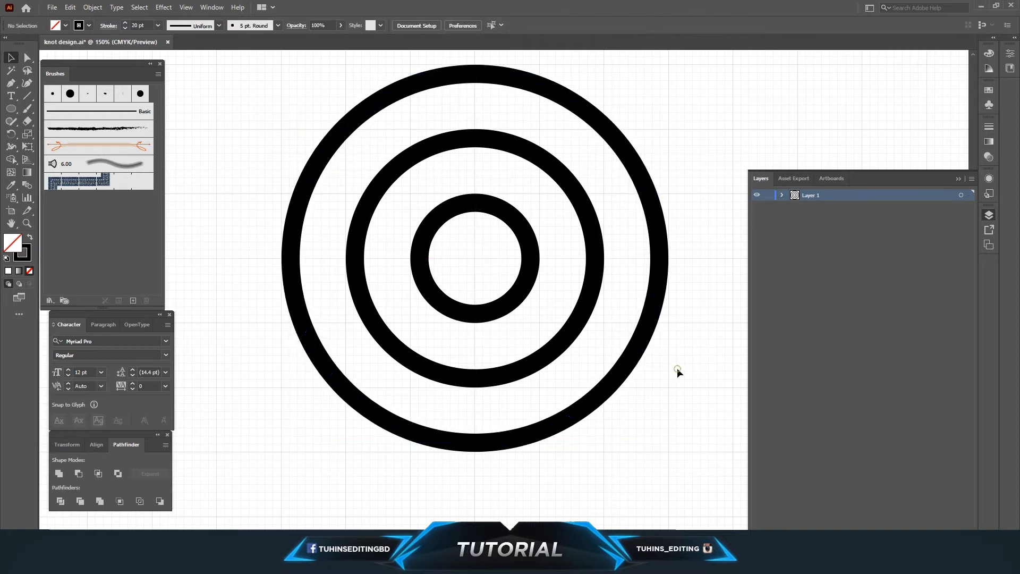
Step: Paste a copy of the 411 px circle in place and enlarge it from the centre to about 558 px
{"action": "scroll", "coordinate": [677, 368], "scroll_direction": "up", "scroll_amount": 3}
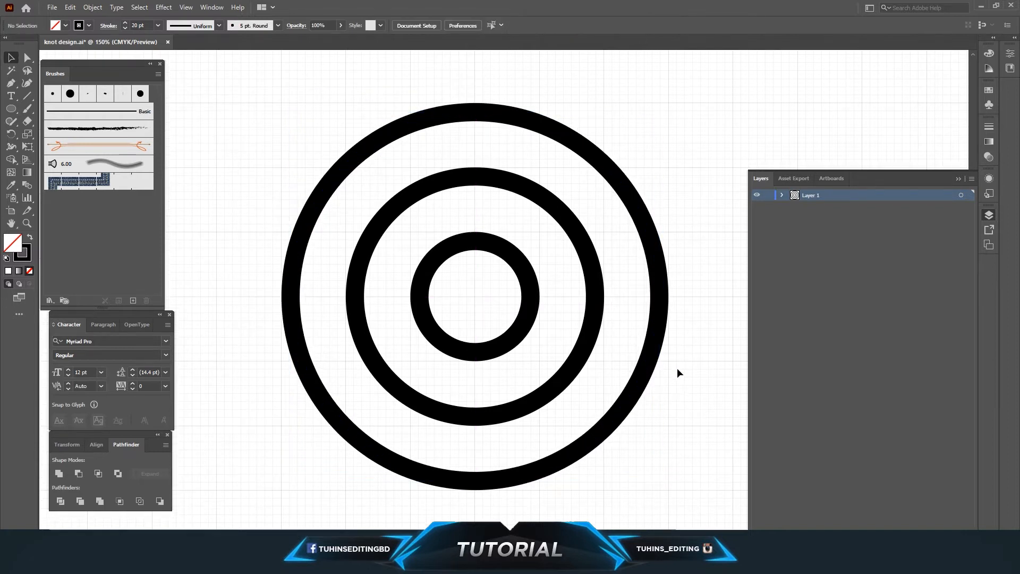
{"action": "key", "text": "ctrl+minus"}
{"action": "key", "text": "ctrl+minus"}
{"action": "key", "text": "ctrl+minus"}
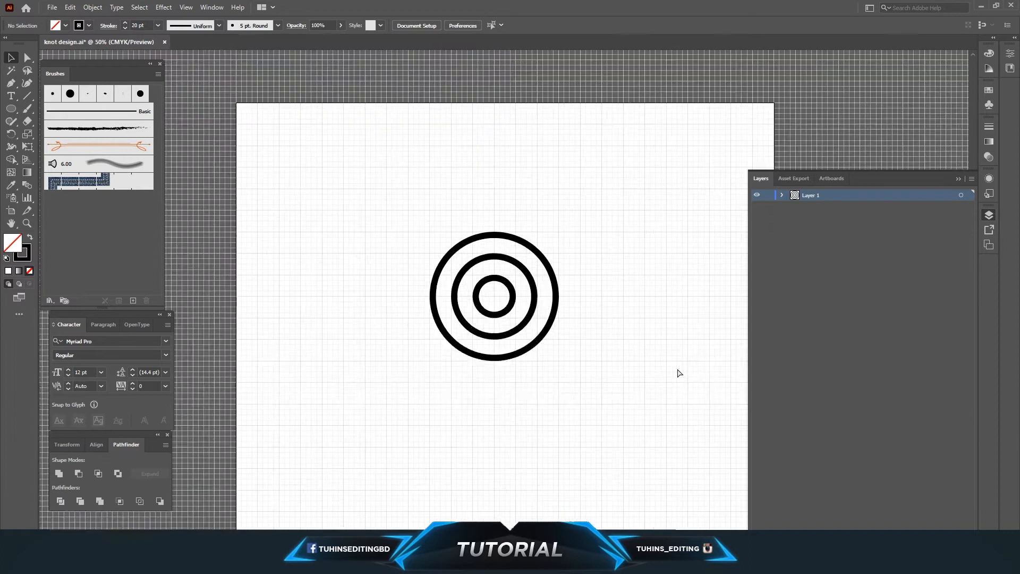
{"action": "key", "text": "ctrl+plus"}
{"action": "key", "text": "ctrl+plus"}
{"action": "key", "text": "ctrl+plus"}
{"action": "key", "text": "ctrl+minus"}
{"action": "key", "text": "ctrl+minus"}
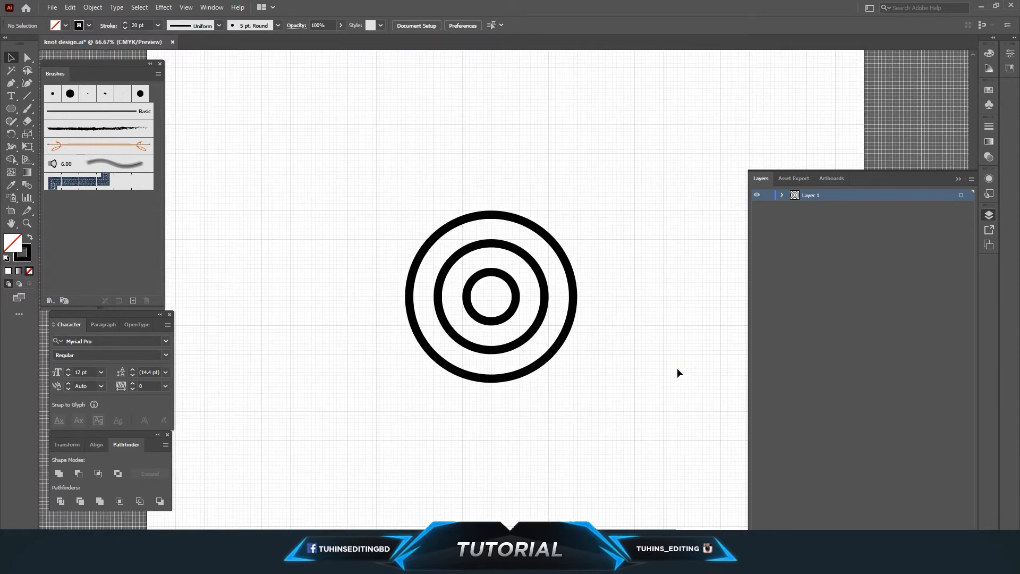
{"action": "left_click", "coordinate": [561, 342]}
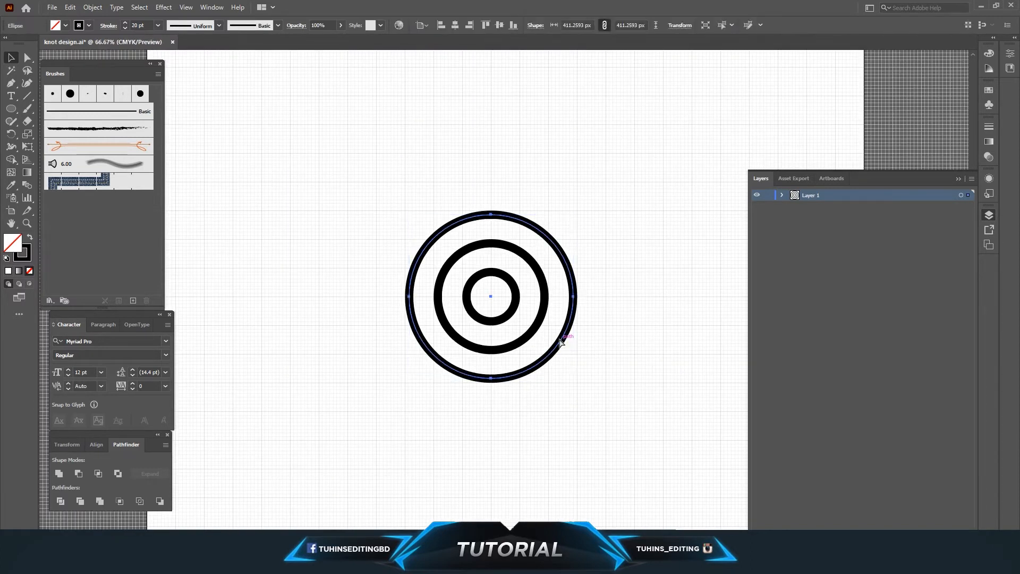
{"action": "left_click", "coordinate": [70, 7]}
{"action": "left_click", "coordinate": [87, 59]}
{"action": "left_click", "coordinate": [70, 7]}
{"action": "left_click", "coordinate": [104, 106]}
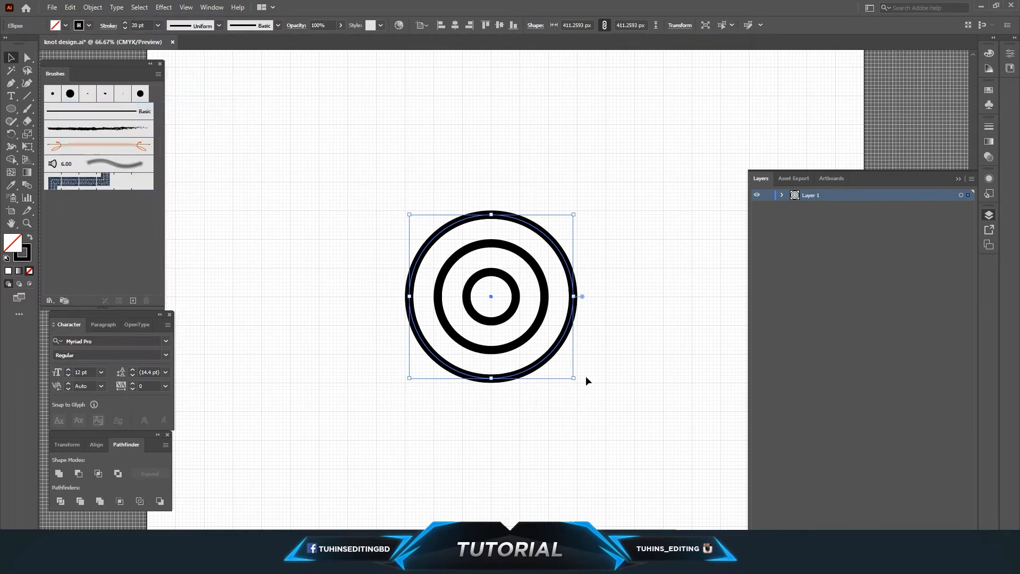
{"action": "left_click_drag", "start_coordinate": [573, 379], "coordinate": [604, 409]}
{"action": "left_click", "coordinate": [628, 376]}
Step: Shrink the outermost circle from its centre to about 554 px
{"action": "scroll", "coordinate": [619, 361], "scroll_direction": "down", "scroll_amount": 3}
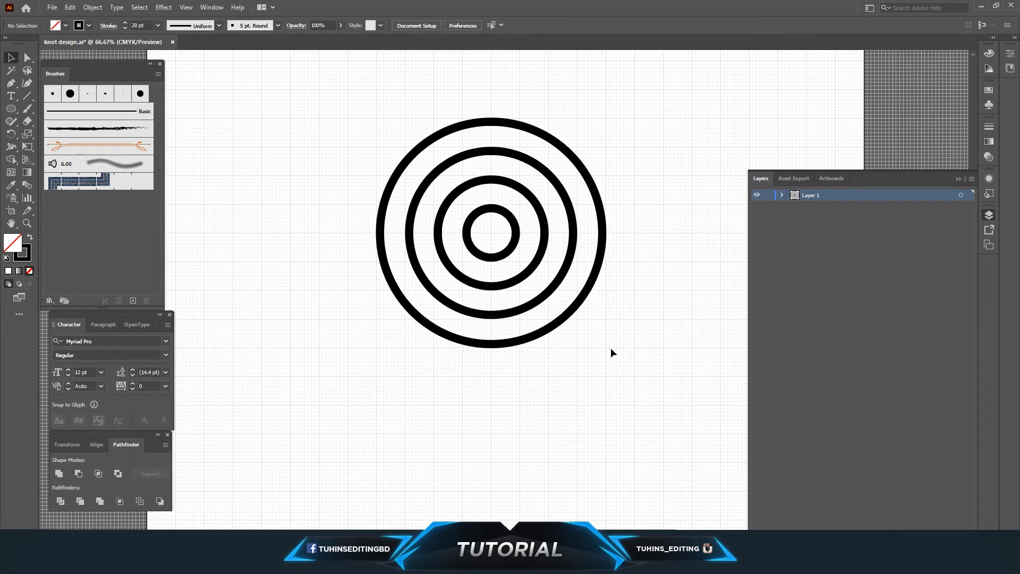
{"action": "key", "text": "ctrl+plus"}
{"action": "key", "text": "ctrl+plus"}
{"action": "key", "text": "ctrl+plus"}
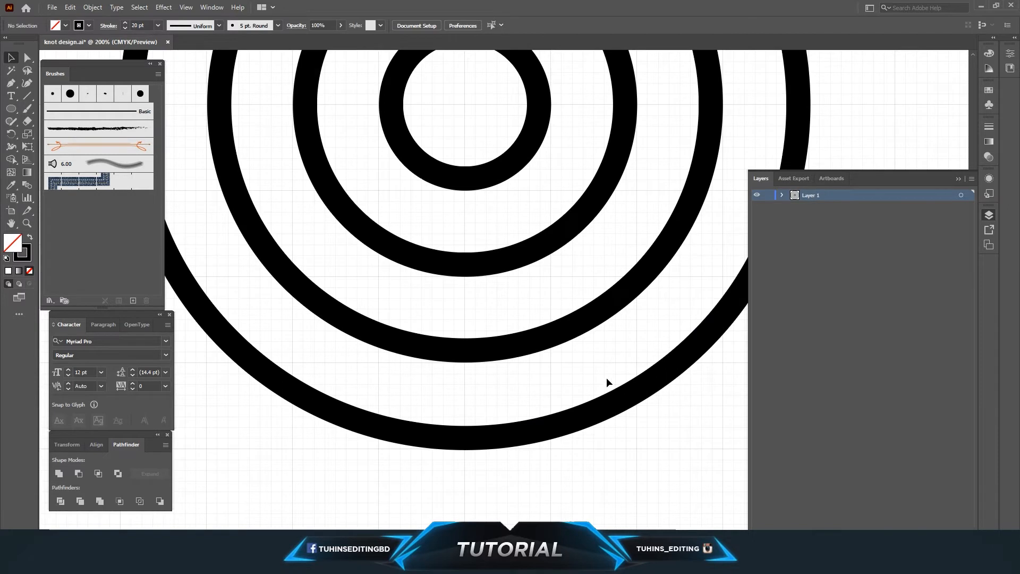
{"action": "left_click", "coordinate": [606, 407]}
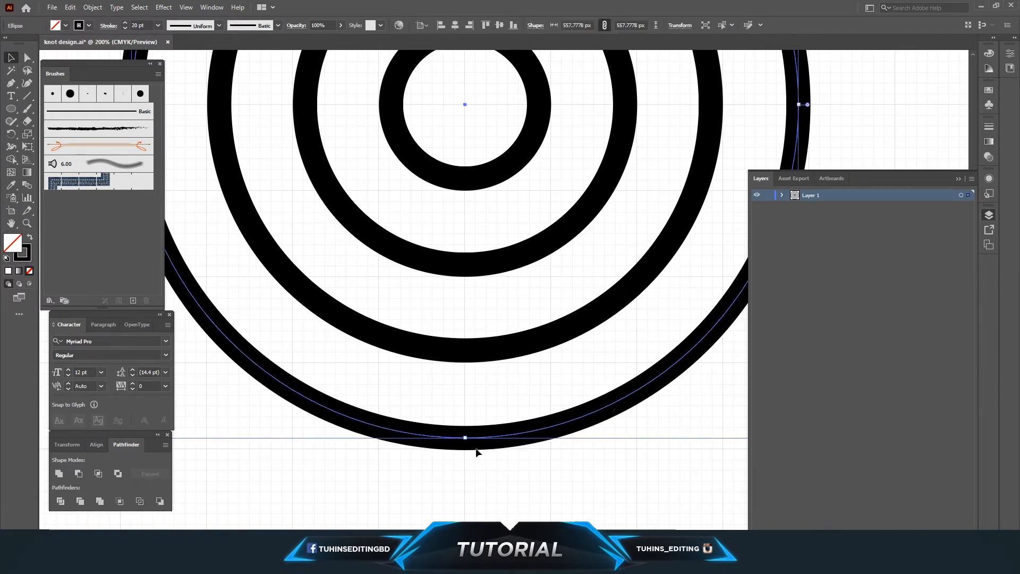
{"action": "mouse_move", "coordinate": [466, 438]}
{"action": "left_mouse_down"}
{"action": "mouse_move", "coordinate": [467, 418]}
{"action": "mouse_move", "coordinate": [469, 437]}
{"action": "left_mouse_up"}
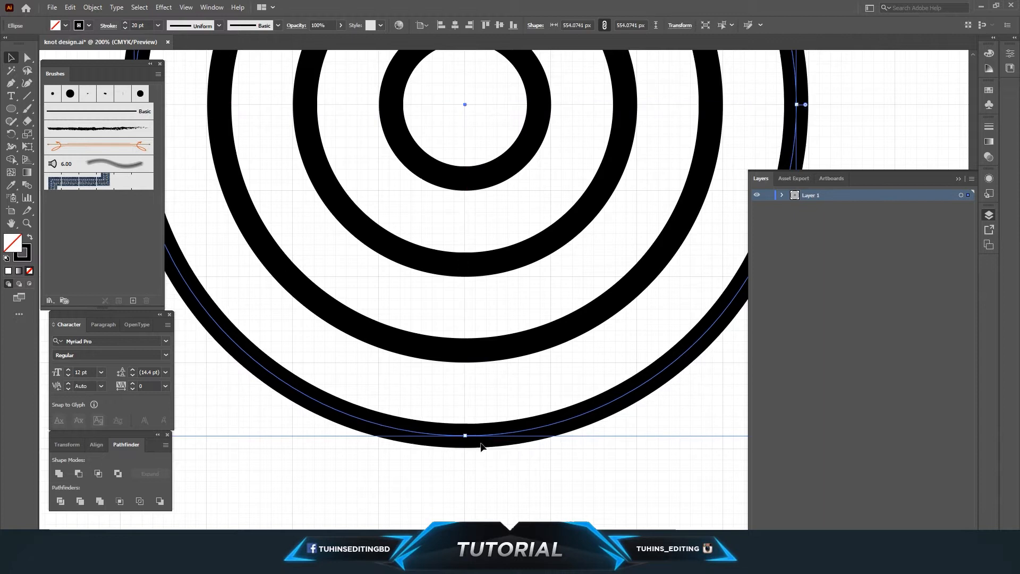
{"action": "left_click", "coordinate": [489, 452]}
Step: Fine-tune the outermost circle's size from its centre so the stroke's lower outer edge meets the grid line
{"action": "scroll", "coordinate": [488, 451], "scroll_direction": "up", "scroll_amount": 4}
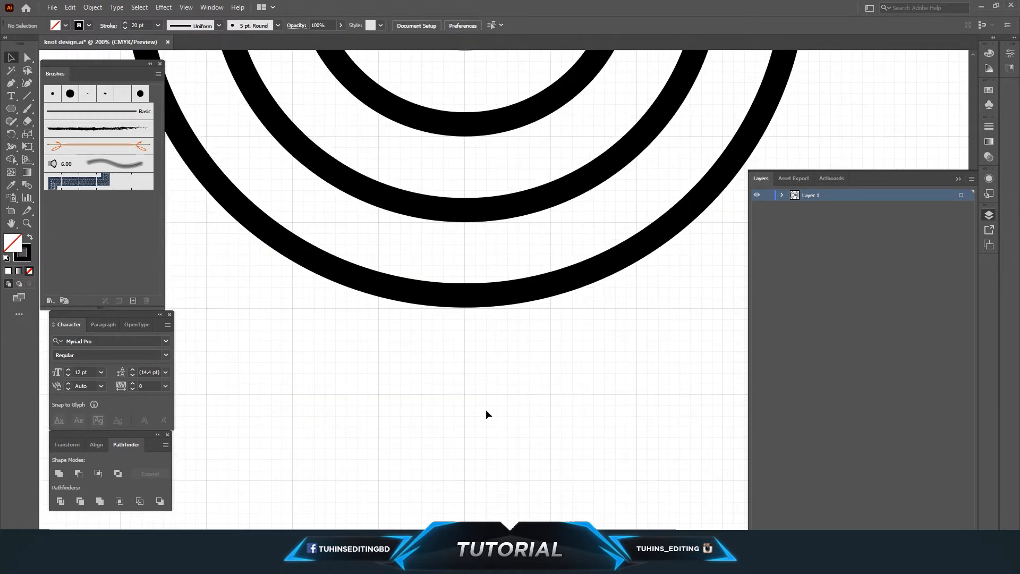
{"action": "left_click", "coordinate": [364, 279]}
{"action": "left_click_drag", "start_coordinate": [349, 289], "coordinate": [348, 294]}
{"action": "left_click", "coordinate": [389, 372]}
{"action": "scroll", "coordinate": [389, 372], "scroll_direction": "down", "scroll_amount": 7}
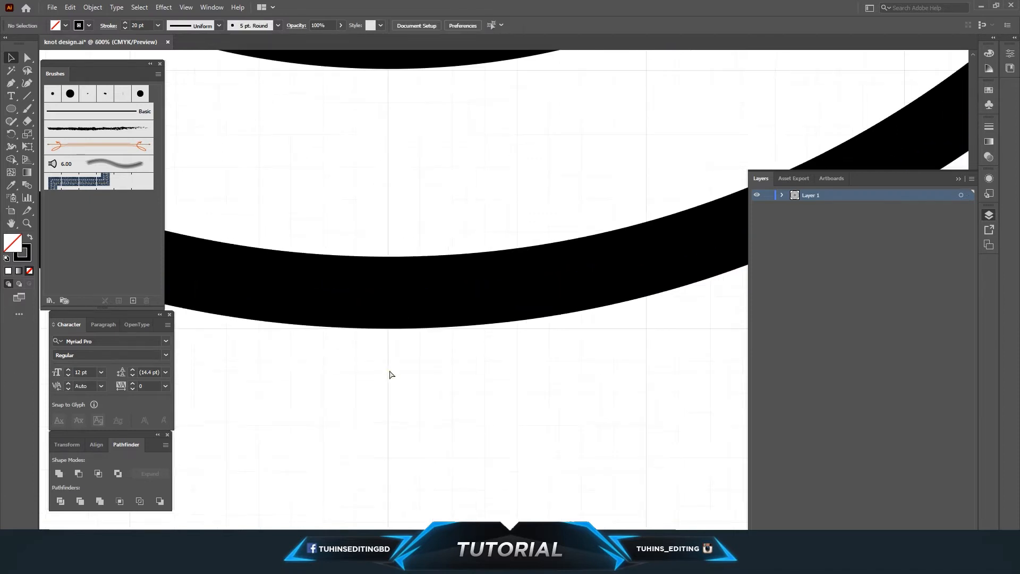
{"action": "scroll", "coordinate": [400, 374], "scroll_direction": "up", "scroll_amount": 3}
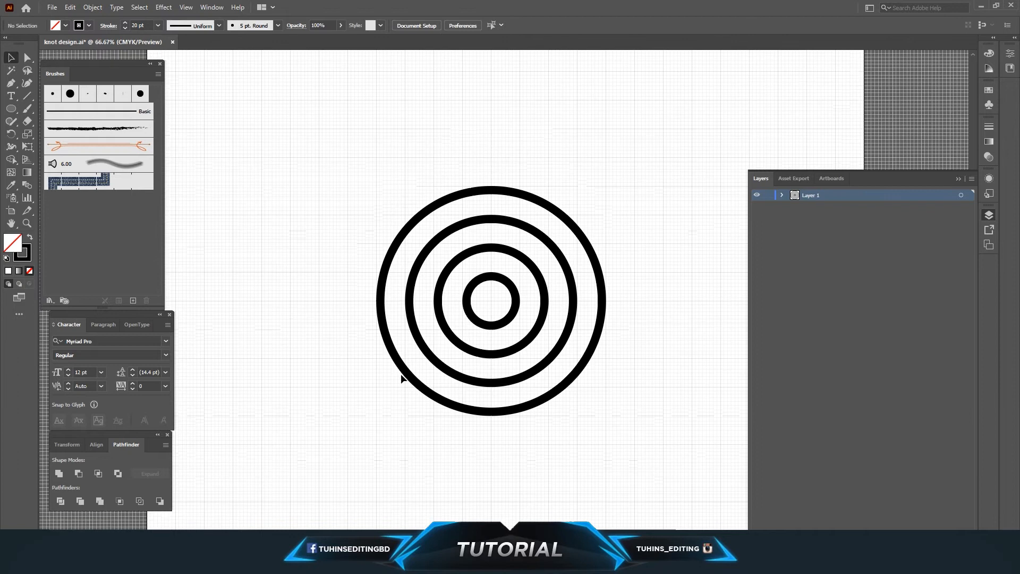
Step: Set the stroke weight of all four concentric circles to 40 pt and save the document
{"action": "left_click_drag", "start_coordinate": [334, 183], "coordinate": [668, 442]}
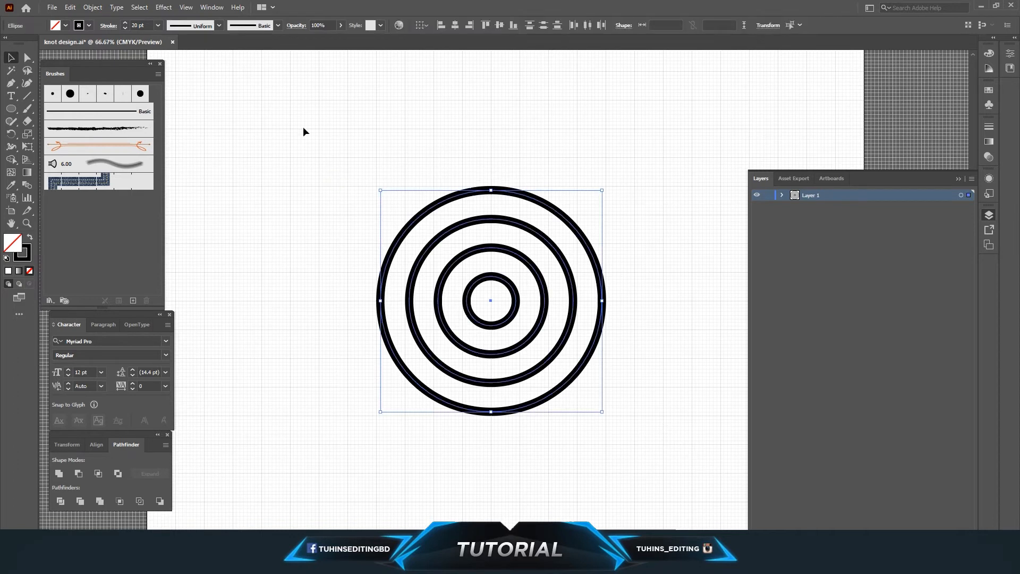
{"action": "left_click", "coordinate": [155, 25]}
{"action": "left_click", "coordinate": [174, 244]}
{"action": "left_click", "coordinate": [275, 296]}
{"action": "scroll", "coordinate": [663, 303], "scroll_direction": "down", "scroll_amount": 2}
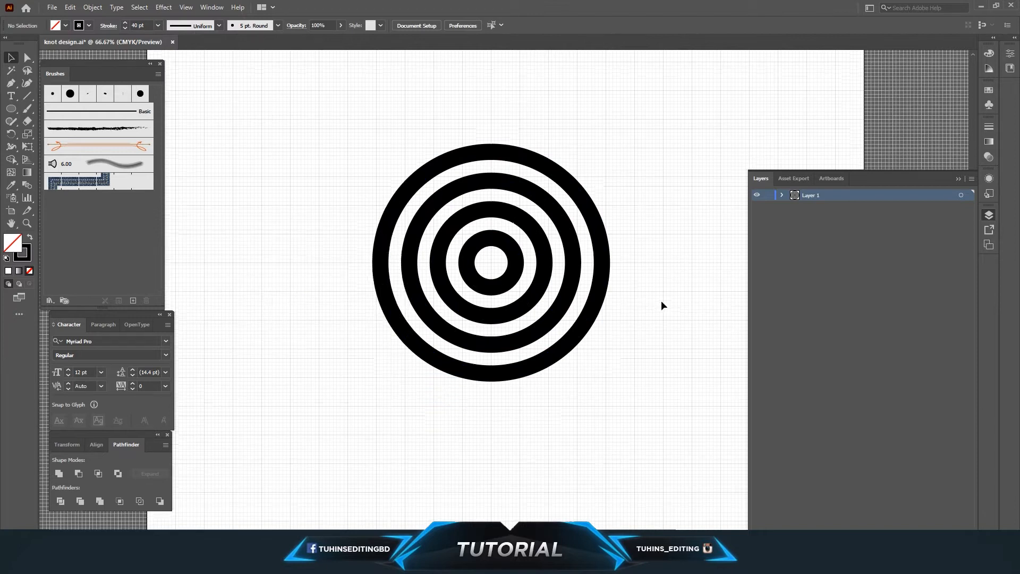
{"action": "left_click", "coordinate": [51, 7]}
{"action": "left_click", "coordinate": [64, 95]}
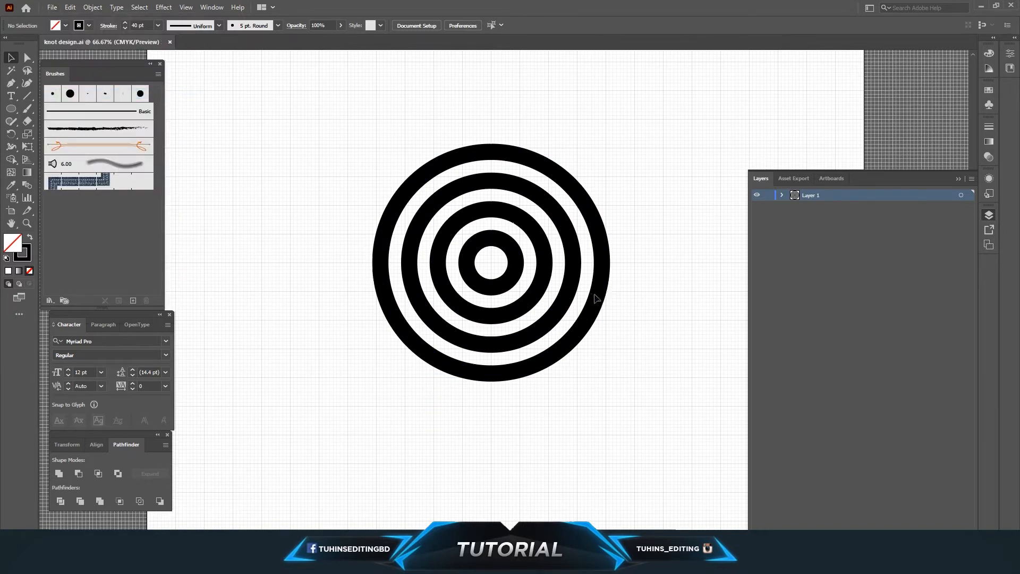
Step: Expand the fill and stroke of all four concentric circles into filled ring shapes
{"action": "left_click_drag", "start_coordinate": [601, 206], "coordinate": [304, 393]}
{"action": "left_click", "coordinate": [92, 7]}
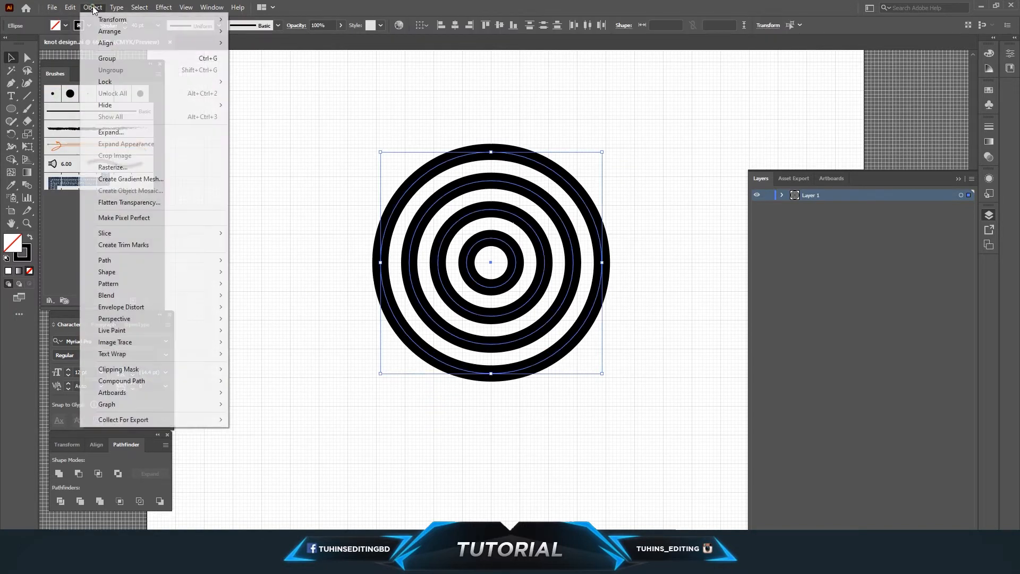
{"action": "left_click", "coordinate": [111, 133]}
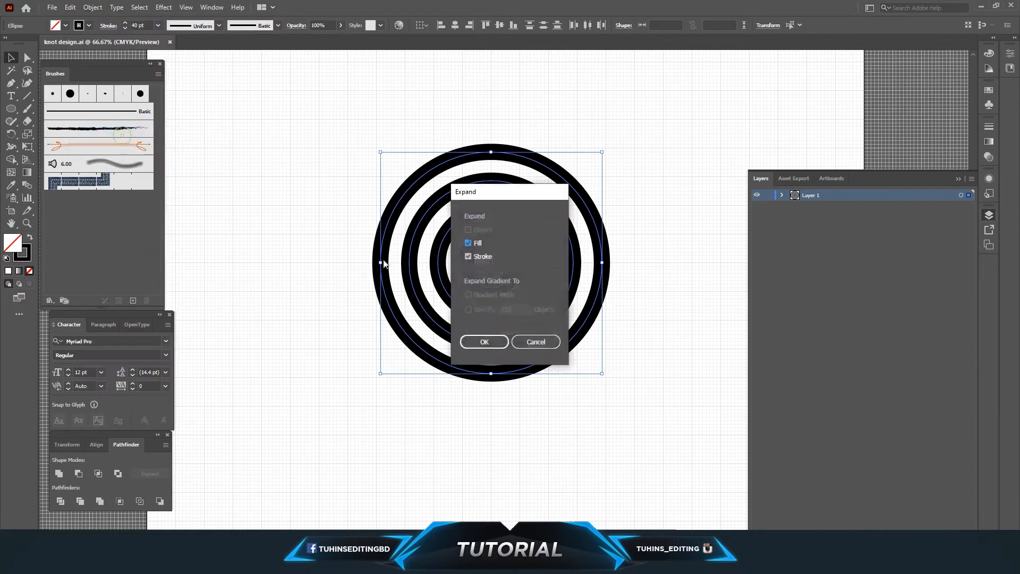
{"action": "left_click", "coordinate": [484, 342]}
{"action": "left_click", "coordinate": [647, 340]}
Step: Draw a black horizontal rectangle about 784 by 37 px just below the rings
{"action": "key", "text": "h"}
{"action": "left_click_drag", "start_coordinate": [633, 339], "coordinate": [481, 279]}
{"action": "left_click_drag", "start_coordinate": [14, 115], "coordinate": [43, 106]}
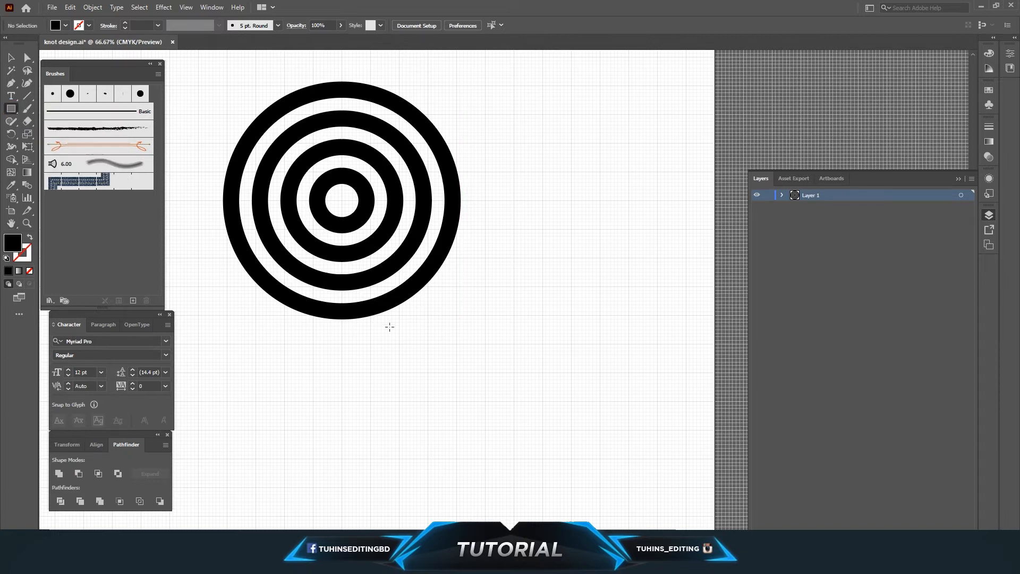
{"action": "left_click_drag", "start_coordinate": [389, 329], "coordinate": [702, 344]}
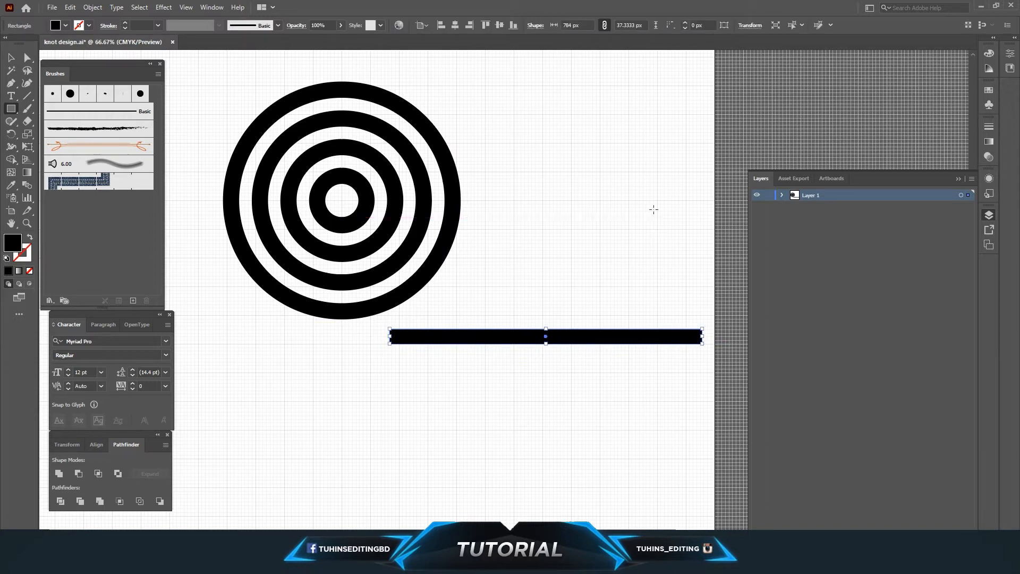
Step: Set the rectangle's height to 40 px with its proportions constrained
{"action": "left_click", "coordinate": [629, 25]}
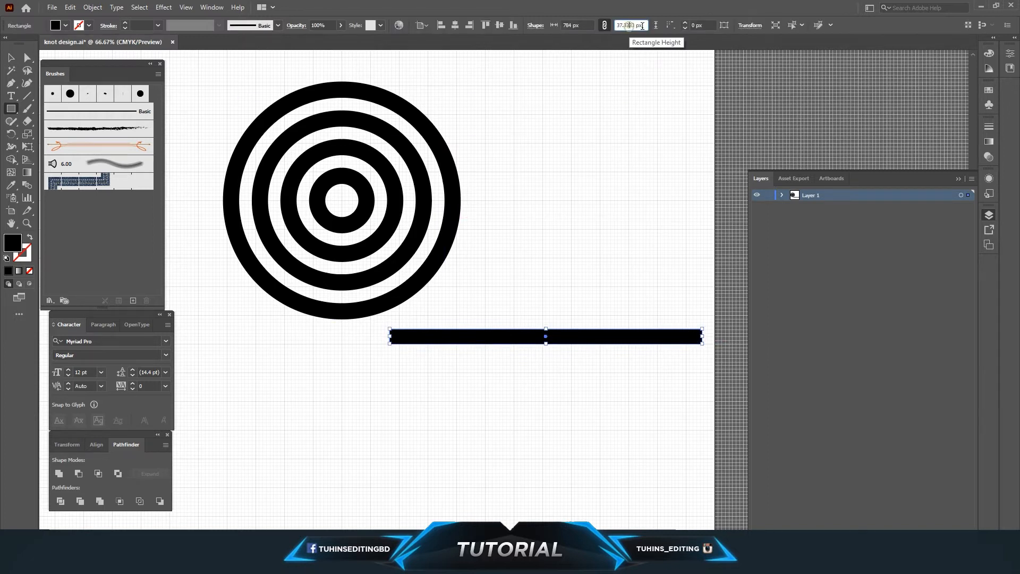
{"action": "type", "text": "40"}
{"action": "key", "text": "Return"}
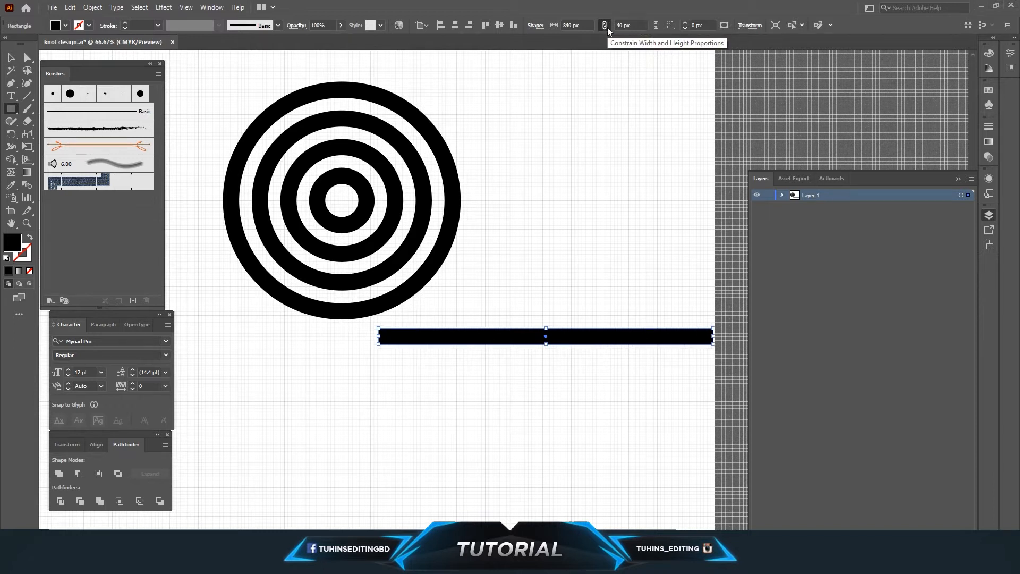
{"action": "left_click", "coordinate": [12, 58]}
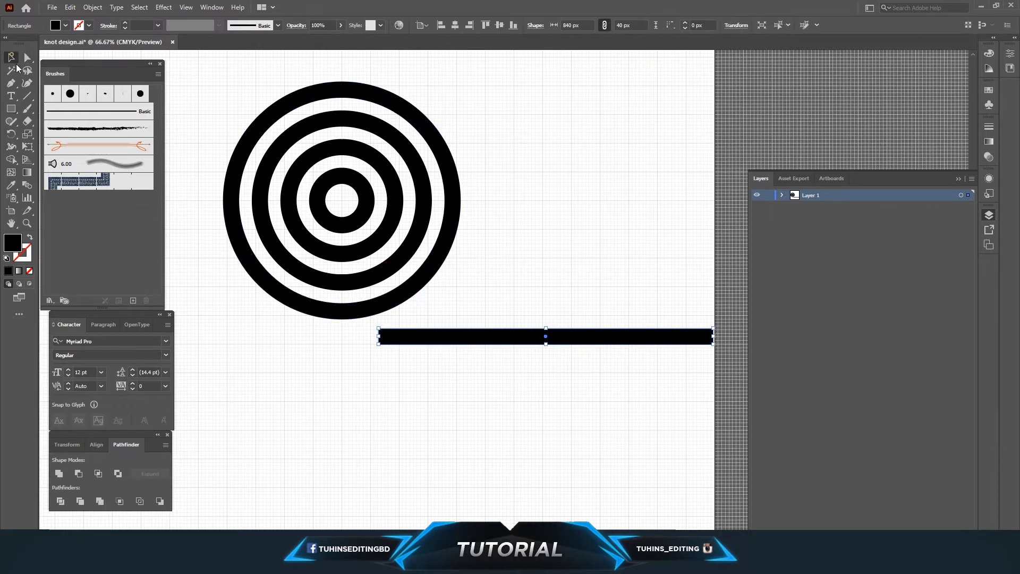
{"action": "left_click", "coordinate": [353, 353]}
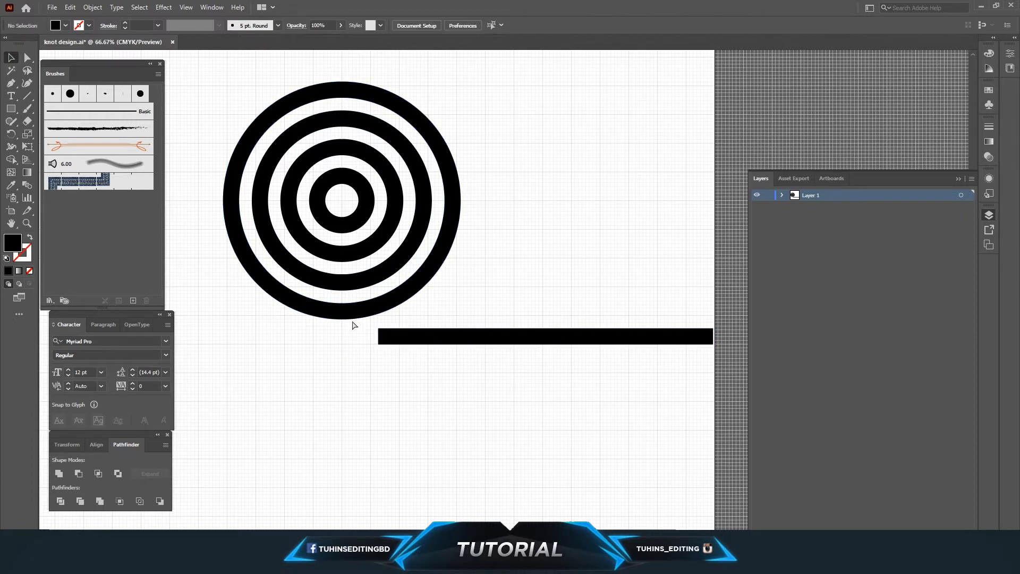
{"action": "left_click_drag", "start_coordinate": [379, 329], "coordinate": [365, 317]}
{"action": "key", "text": "ctrl+z"}
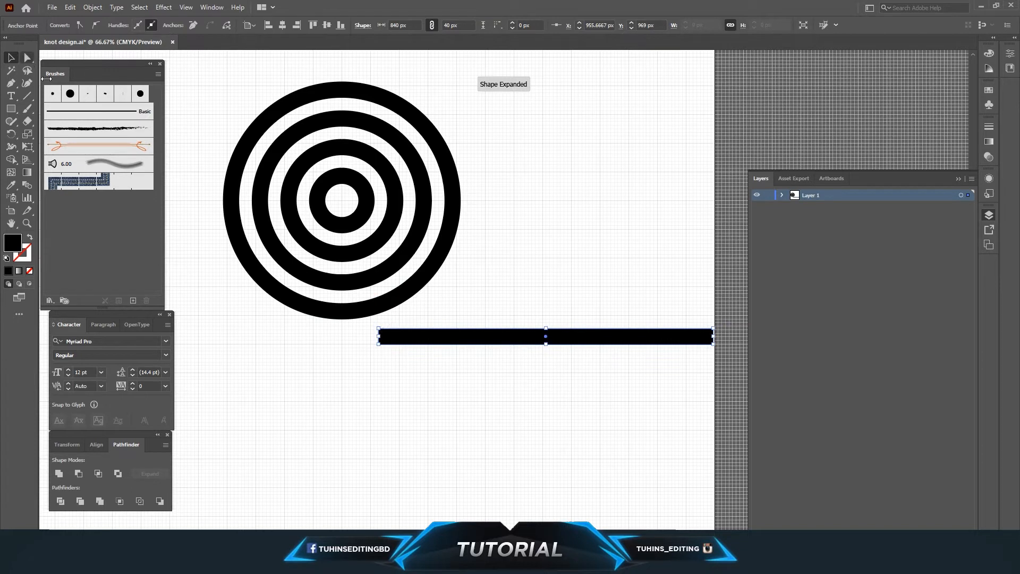
{"action": "key", "text": "v"}
{"action": "left_click", "coordinate": [292, 349]}
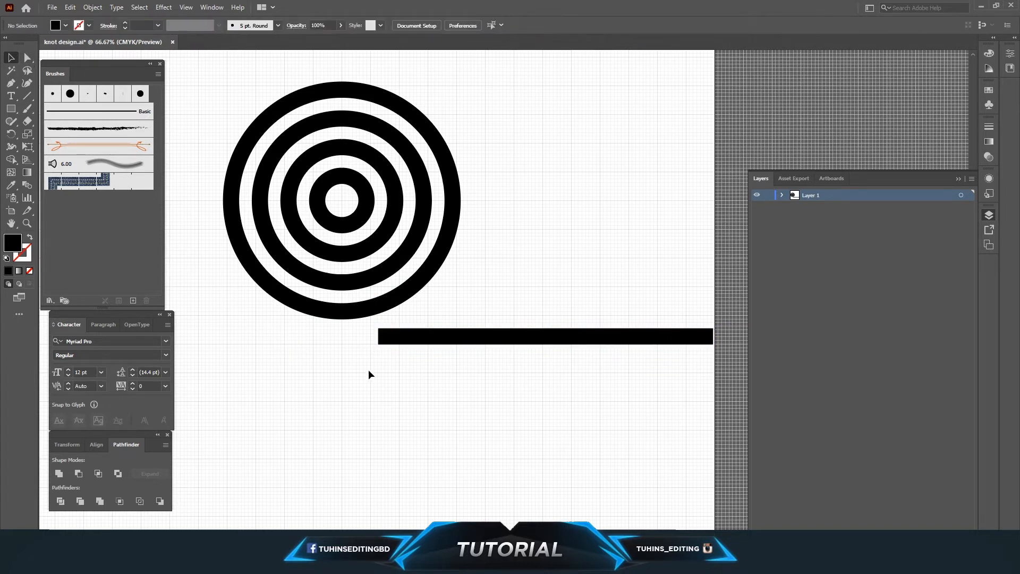
Step: Move the horizontal bar onto the bottom of the outermost ring, starting at the rings' vertical centre line
{"action": "left_click_drag", "start_coordinate": [383, 379], "coordinate": [451, 381]}
{"action": "key", "text": "ctrl+plus"}
{"action": "key", "text": "ctrl+plus"}
{"action": "key", "text": "v"}
{"action": "left_click_drag", "start_coordinate": [516, 402], "coordinate": [435, 343]}
{"action": "left_click", "coordinate": [456, 394]}
{"action": "key", "text": "ctrl+minus"}
{"action": "key", "text": "ctrl+minus"}
{"action": "key", "text": "ctrl+minus"}
{"action": "key", "text": "ctrl+plus"}
{"action": "key", "text": "ctrl+plus"}
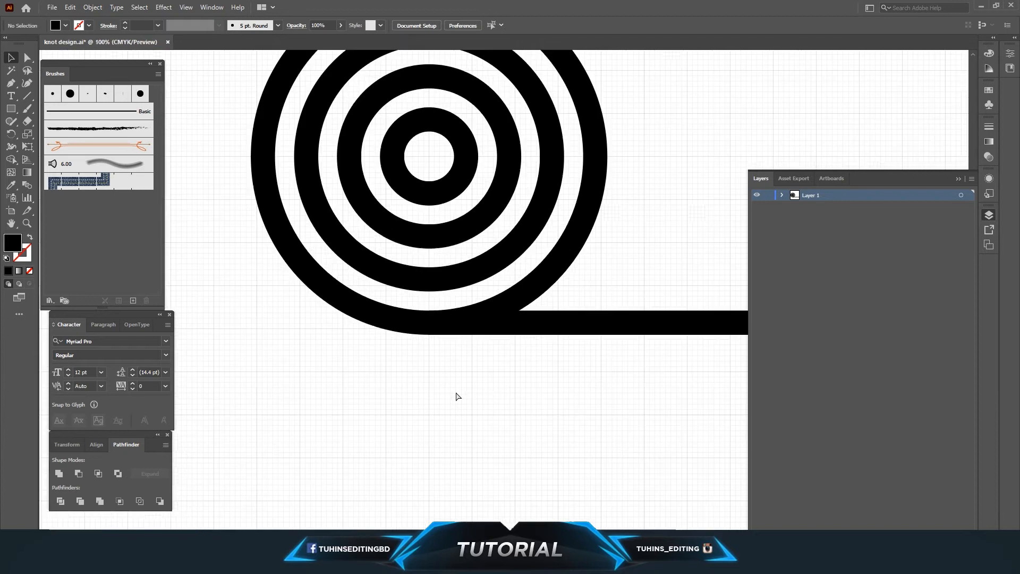
Step: Duplicate the bar upward onto the bottom of the second-largest ring and fine-tune its alignment with the ring's edges
{"action": "scroll", "coordinate": [454, 391], "scroll_direction": "up", "scroll_amount": 2}
{"action": "left_click_drag", "start_coordinate": [480, 371], "coordinate": [454, 333]}
{"action": "left_click", "coordinate": [415, 436]}
{"action": "scroll", "coordinate": [413, 434], "scroll_direction": "down", "scroll_amount": 3}
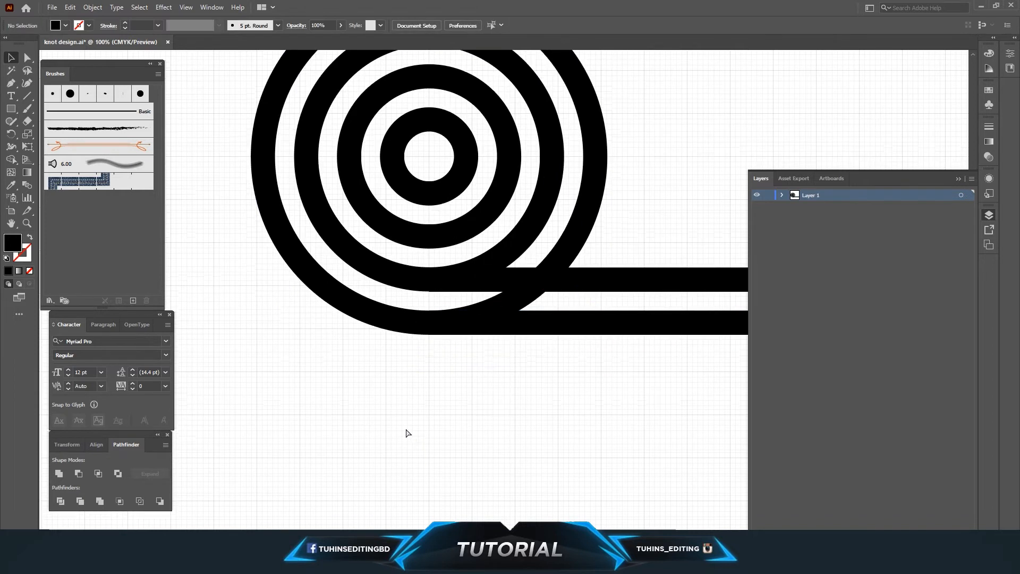
{"action": "key", "text": "ctrl+plus"}
{"action": "key", "text": "ctrl+plus"}
{"action": "key", "text": "ctrl+plus"}
{"action": "left_click_drag", "start_coordinate": [361, 277], "coordinate": [359, 269]}
{"action": "left_click", "coordinate": [343, 313]}
Step: Duplicate the bar again and align the copy with the bottom of the second-smallest ring at the centre line
{"action": "key", "text": "ctrl+minus"}
{"action": "key", "text": "ctrl+minus"}
{"action": "key", "text": "ctrl+minus"}
{"action": "key", "text": "ctrl+minus"}
{"action": "left_click_drag", "start_coordinate": [574, 353], "coordinate": [633, 279]}
{"action": "key", "text": "ctrl+plus"}
{"action": "key", "text": "ctrl+plus"}
{"action": "key", "text": "space"}
{"action": "left_click_drag", "start_coordinate": [485, 413], "coordinate": [667, 349]}
{"action": "left_click_drag", "start_coordinate": [394, 414], "coordinate": [626, 397]}
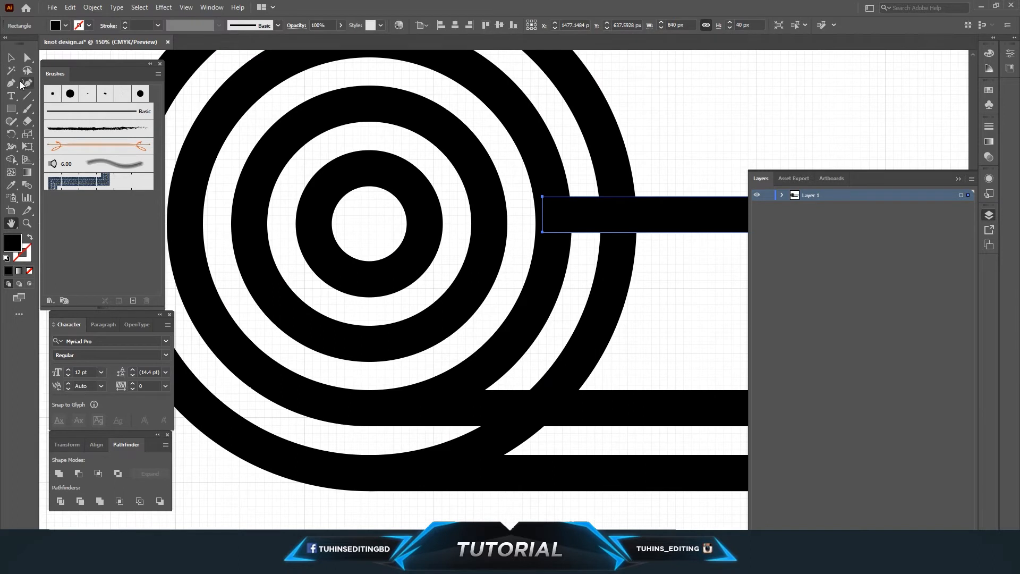
{"action": "left_click_drag", "start_coordinate": [583, 216], "coordinate": [454, 361]}
{"action": "left_click", "coordinate": [387, 372]}
Step: Duplicate the bar once more and align the copy with the bottom of the innermost ring at the centre line
{"action": "key", "text": "space"}
{"action": "key", "text": "ctrl+plus"}
{"action": "key", "text": "ctrl+plus"}
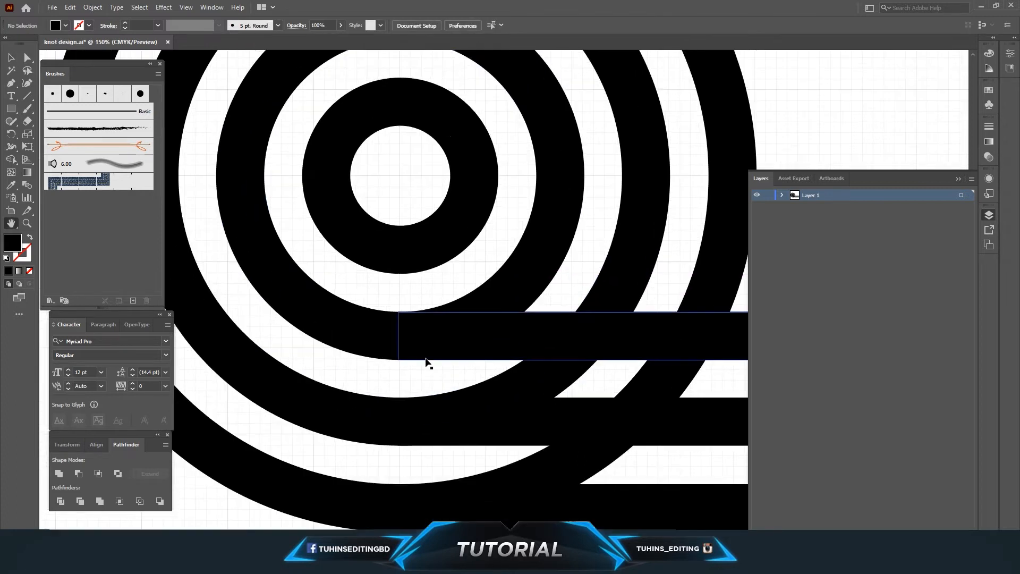
{"action": "key", "text": "space"}
{"action": "left_click", "coordinate": [296, 227]}
{"action": "left_click", "coordinate": [452, 348]}
{"action": "left_click_drag", "start_coordinate": [497, 348], "coordinate": [533, 253]}
{"action": "scroll", "coordinate": [526, 266], "scroll_direction": "up", "scroll_amount": 2}
{"action": "left_click_drag", "start_coordinate": [467, 301], "coordinate": [429, 272]}
{"action": "left_click", "coordinate": [389, 347]}
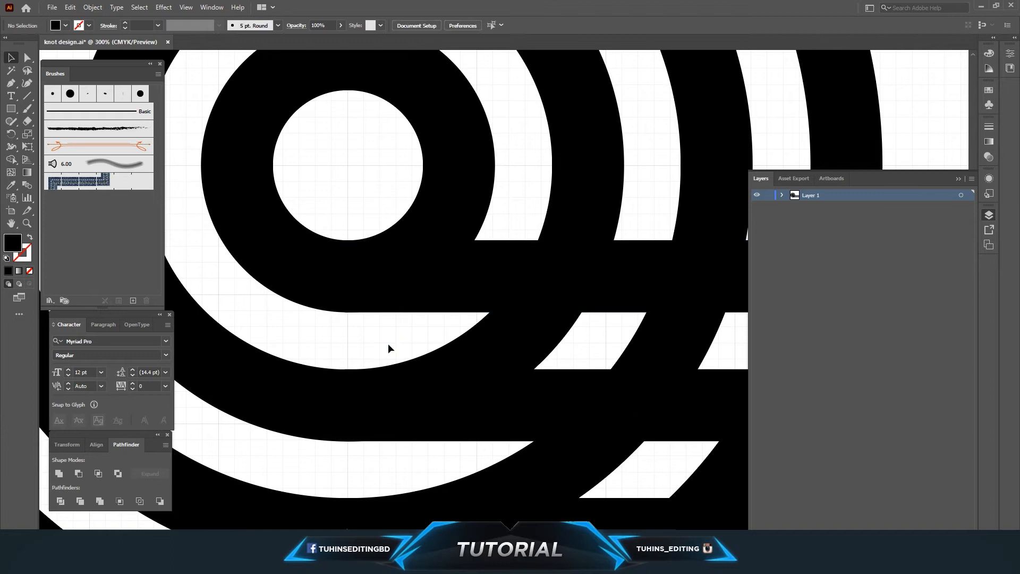
Step: Place a spare copy of a horizontal bar above and to the left of the rings
{"action": "key", "text": "ctrl+minus"}
{"action": "key", "text": "ctrl+minus"}
{"action": "key", "text": "ctrl+minus"}
{"action": "key", "text": "ctrl+minus"}
{"action": "key", "text": "ctrl+minus"}
{"action": "key", "text": "ctrl+minus"}
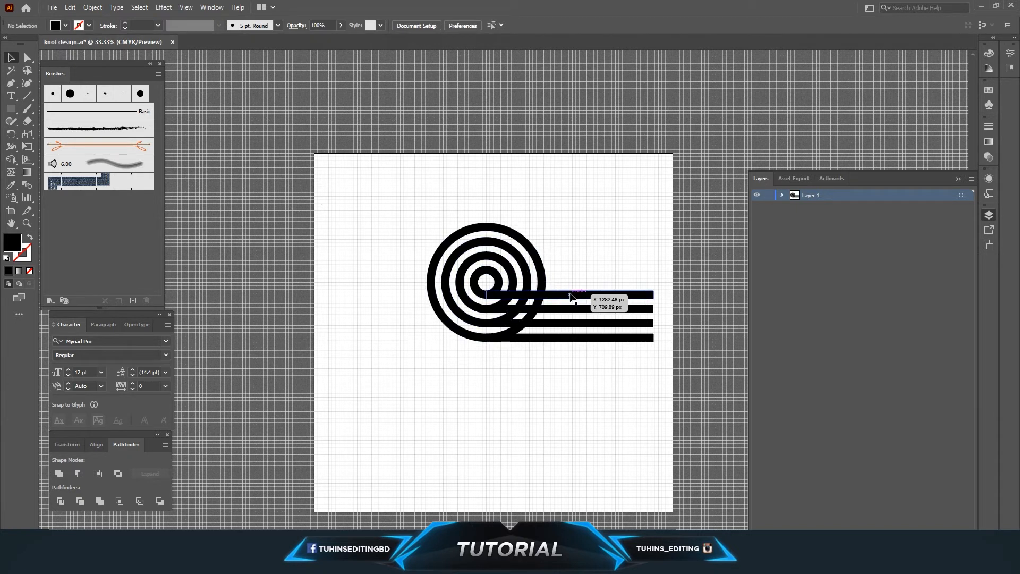
{"action": "left_click_drag", "start_coordinate": [570, 295], "coordinate": [621, 420]}
{"action": "left_click", "coordinate": [416, 378]}
Step: Remove the ring segments in the three gaps between the horizontal bars with the Shape Builder tool
{"action": "key", "text": "ctrl+plus"}
{"action": "key", "text": "ctrl+plus"}
{"action": "key", "text": "ctrl+plus"}
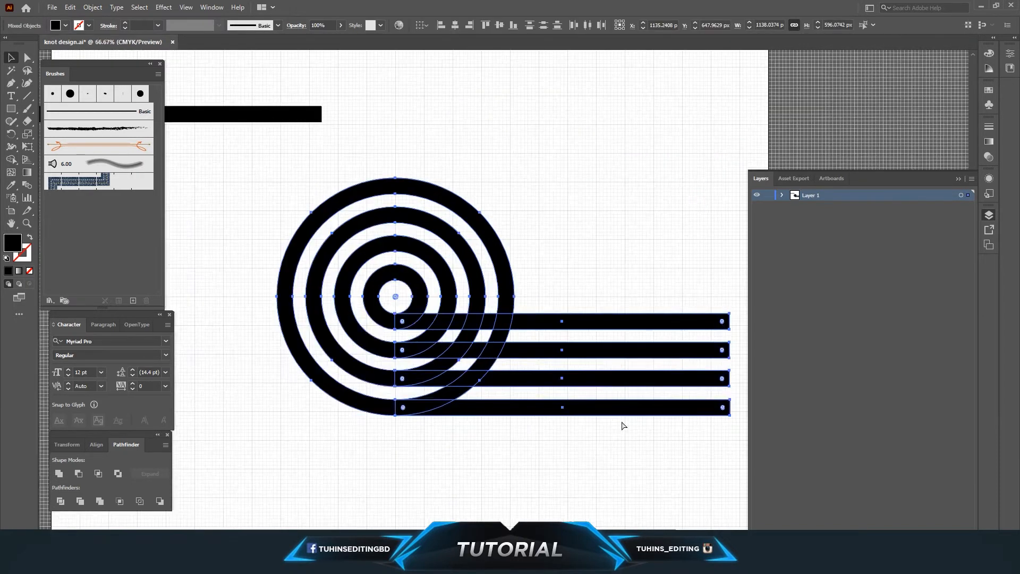
{"action": "left_click", "coordinate": [11, 159]}
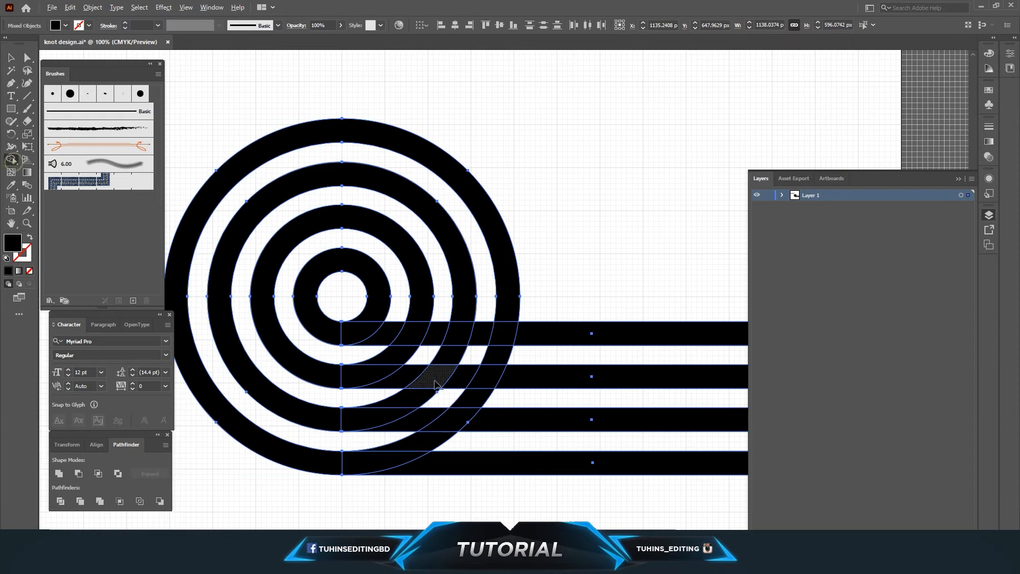
{"action": "left_click_drag", "start_coordinate": [376, 353], "coordinate": [537, 356]}
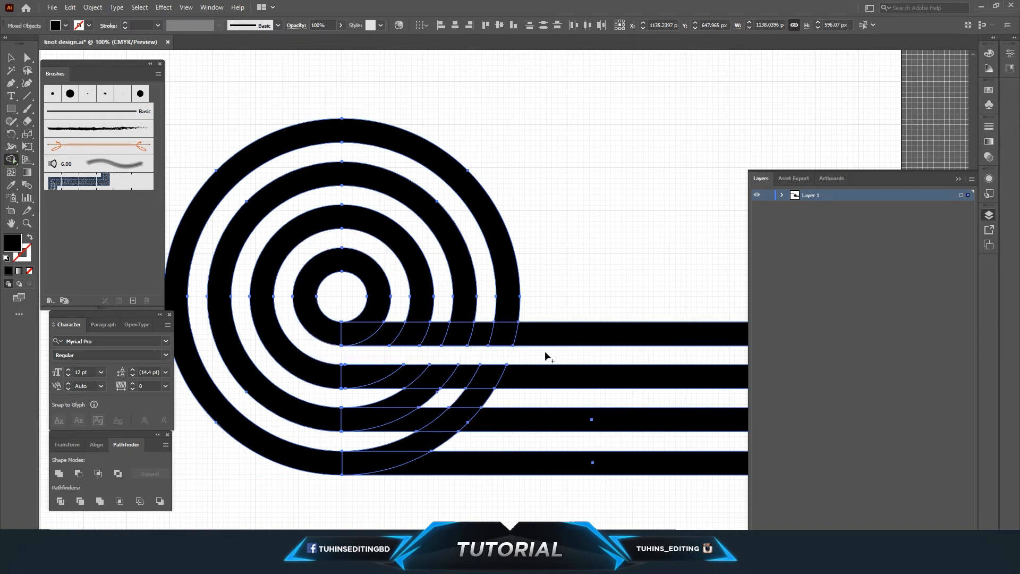
{"action": "left_click_drag", "start_coordinate": [376, 391], "coordinate": [512, 399]}
{"action": "left_click_drag", "start_coordinate": [358, 443], "coordinate": [474, 447]}
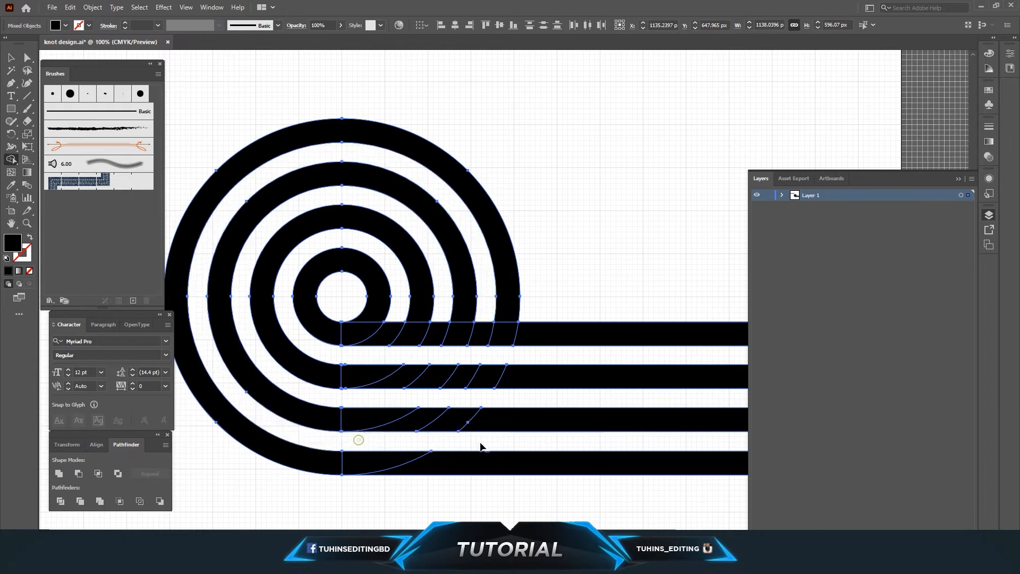
{"action": "left_click", "coordinate": [31, 59]}
{"action": "left_click", "coordinate": [564, 184]}
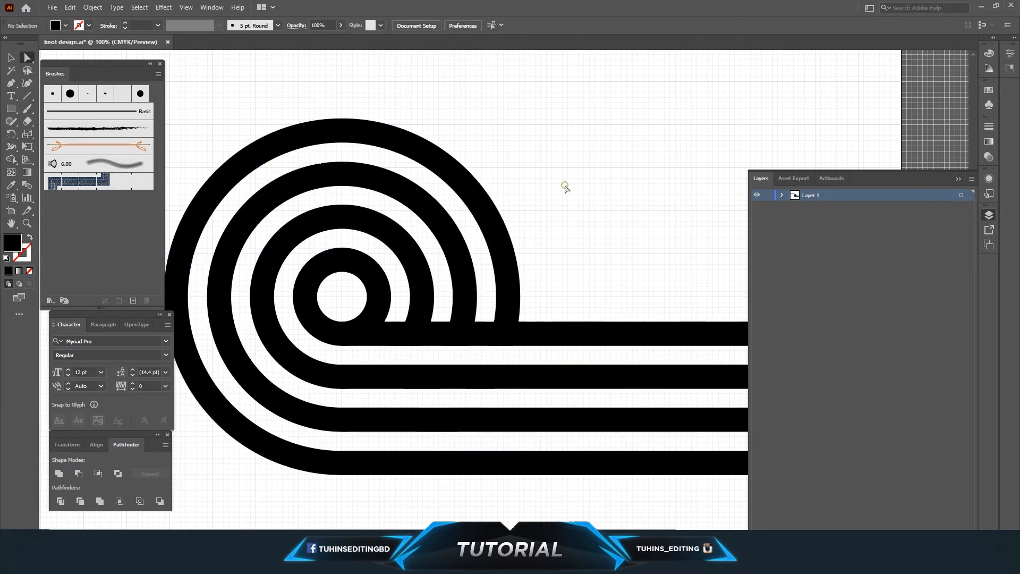
Step: Rotate the spare bar to vertical and move it below the rings so its upper end overlaps the horizontal bars
{"action": "key", "text": "ctrl+minus"}
{"action": "key", "text": "ctrl+minus"}
{"action": "key", "text": "ctrl+minus"}
{"action": "key", "text": "ctrl+minus"}
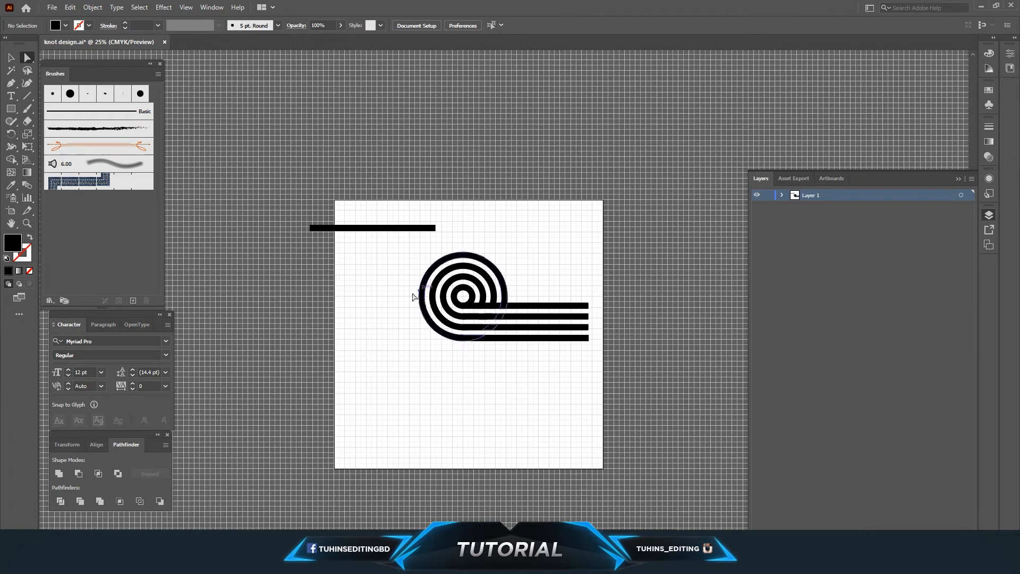
{"action": "left_click", "coordinate": [11, 57]}
{"action": "left_click", "coordinate": [374, 228]}
{"action": "left_click_drag", "start_coordinate": [438, 233], "coordinate": [387, 330]}
{"action": "left_click_drag", "start_coordinate": [372, 266], "coordinate": [469, 421]}
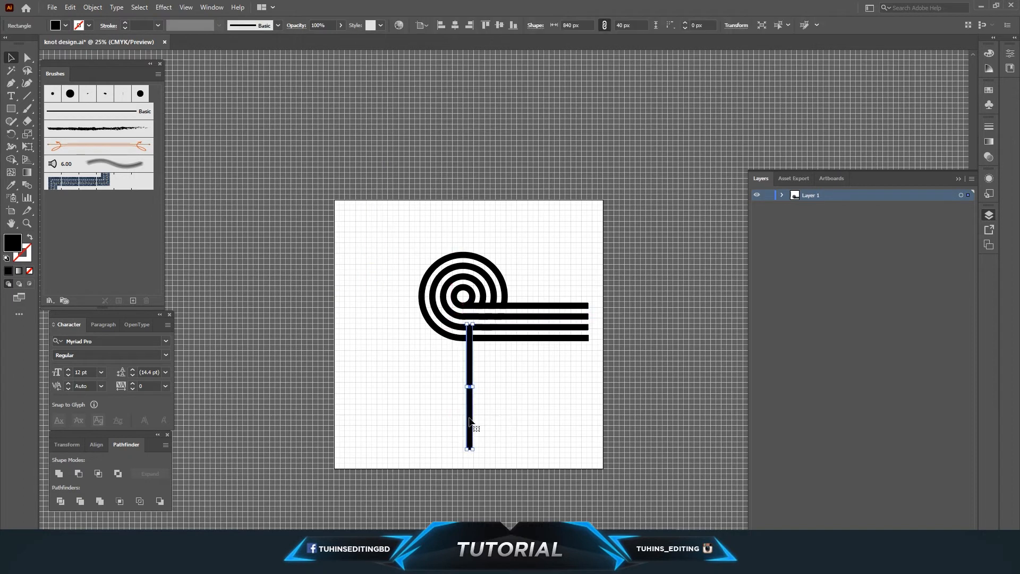
Step: Align the vertical bar with the right side of the innermost ring, its upper end at the ring's centre height
{"action": "key", "text": "ctrl+1"}
{"action": "scroll", "coordinate": [494, 223], "scroll_direction": "up", "scroll_amount": 5}
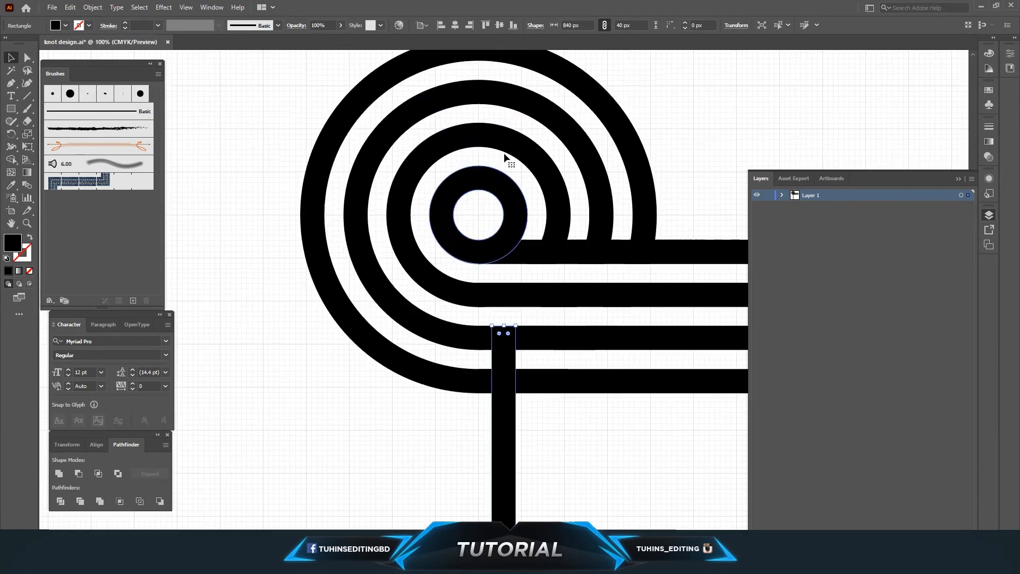
{"action": "left_click_drag", "start_coordinate": [508, 394], "coordinate": [519, 291]}
{"action": "left_click", "coordinate": [697, 176]}
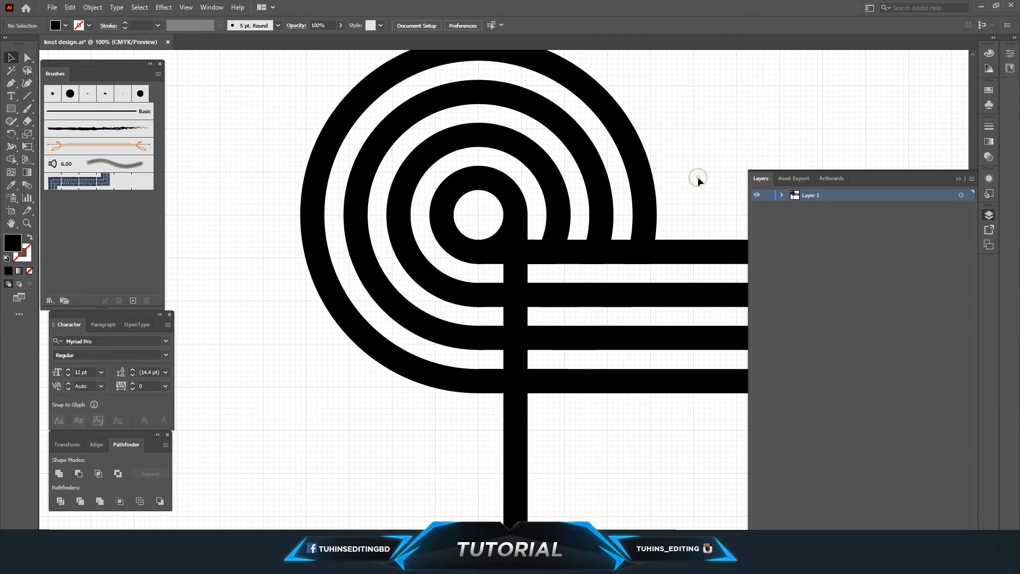
Step: Duplicate the vertical bar onto the right side of the second-smallest ring
{"action": "key", "text": "ctrl+plus"}
{"action": "key", "text": "ctrl+plus"}
{"action": "key", "text": "ctrl+plus"}
{"action": "scroll", "coordinate": [703, 194], "scroll_direction": "up", "scroll_amount": 3}
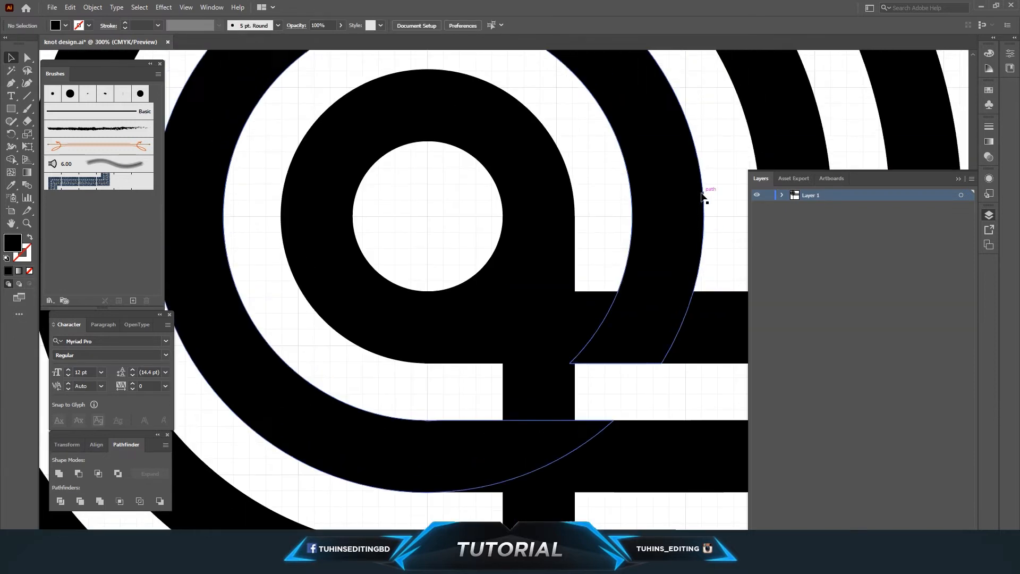
{"action": "left_click_drag", "start_coordinate": [564, 262], "coordinate": [441, 282]}
{"action": "left_click", "coordinate": [590, 244]}
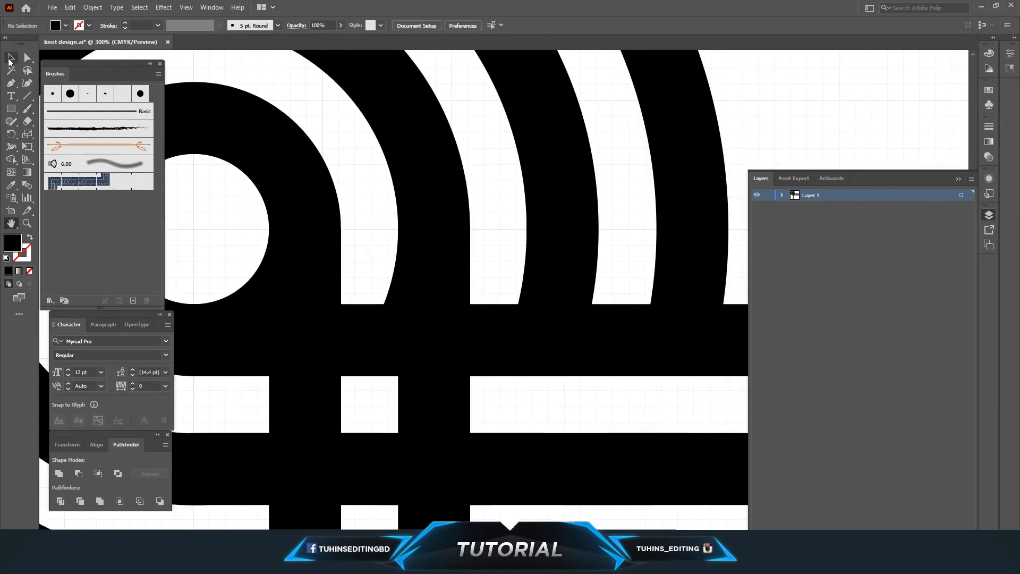
Step: Fine-tune the second vertical bar so its right edge meets the outer edge of the second-smallest ring
{"action": "left_click", "coordinate": [437, 276]}
{"action": "left_click", "coordinate": [501, 272]}
{"action": "left_click", "coordinate": [445, 276]}
{"action": "left_click", "coordinate": [495, 255]}
{"action": "scroll", "coordinate": [496, 255], "scroll_direction": "up", "scroll_amount": 1}
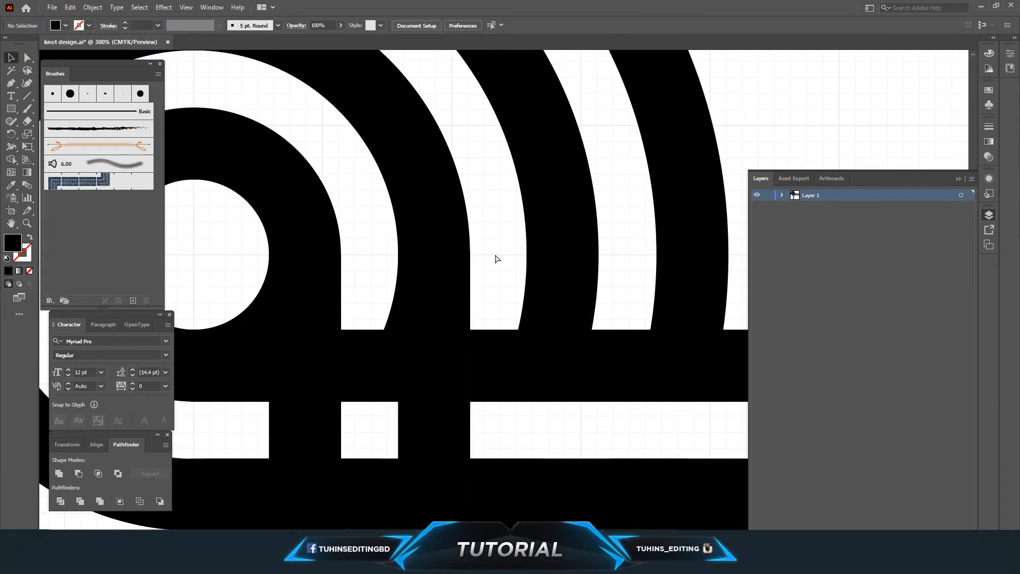
{"action": "scroll", "coordinate": [496, 255], "scroll_direction": "up", "scroll_amount": 2}
{"action": "left_click_drag", "start_coordinate": [403, 260], "coordinate": [402, 261]}
{"action": "left_click", "coordinate": [493, 261]}
Step: Paste a copy of the second vertical bar and align it with the right side of the second-largest ring
{"action": "left_click", "coordinate": [405, 271]}
{"action": "key", "text": "ctrl+c"}
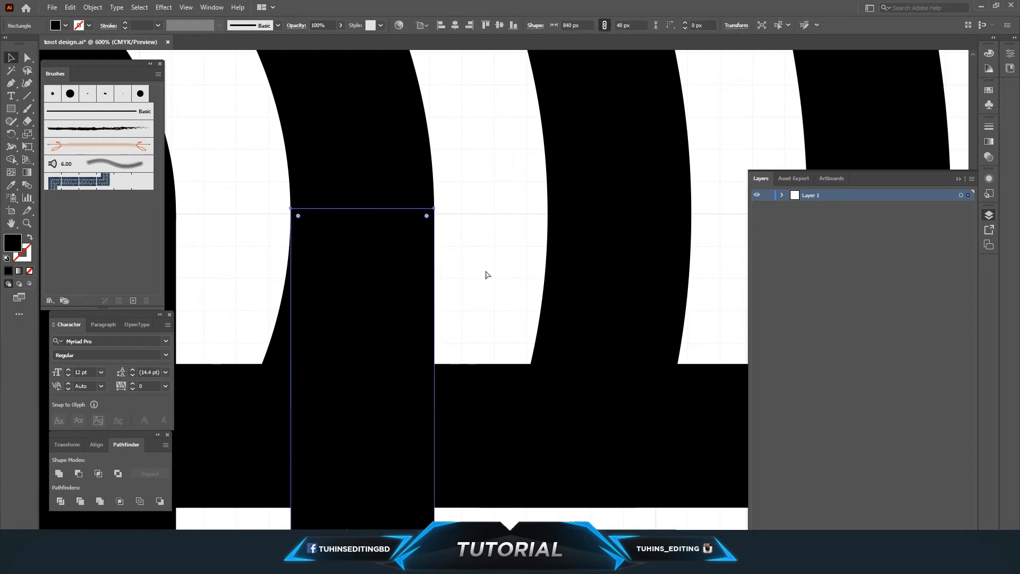
{"action": "key", "text": "ctrl+v"}
{"action": "left_click_drag", "start_coordinate": [507, 233], "coordinate": [630, 397]}
{"action": "left_click_drag", "start_coordinate": [625, 237], "coordinate": [610, 303]}
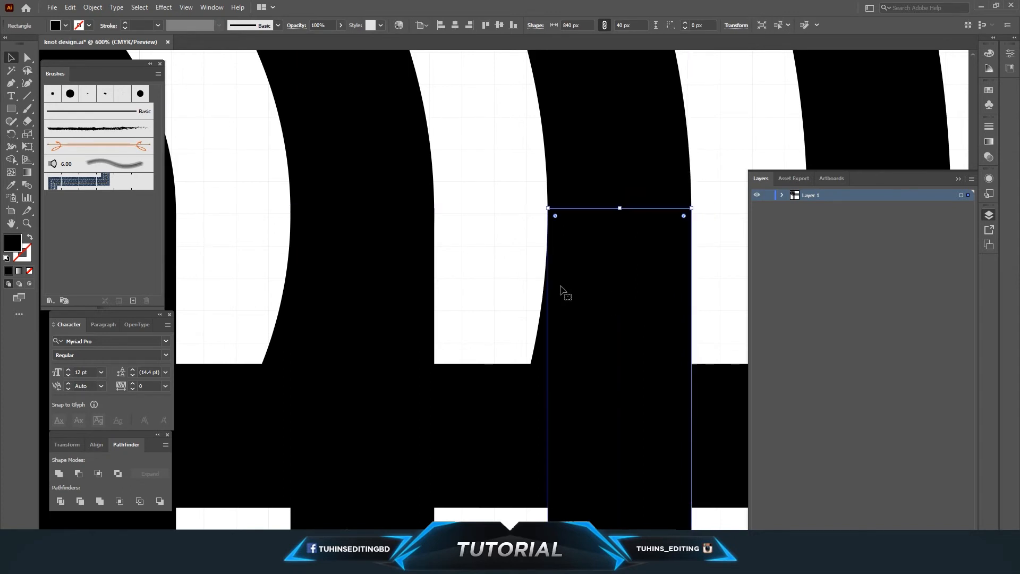
{"action": "left_click", "coordinate": [505, 273]}
Step: Paste another vertical bar and align it with the right side of the outermost ring
{"action": "scroll", "coordinate": [505, 273], "scroll_direction": "down", "scroll_amount": 2}
{"action": "scroll", "coordinate": [506, 273], "scroll_direction": "down", "scroll_amount": 2}
{"action": "key", "text": "ctrl+v"}
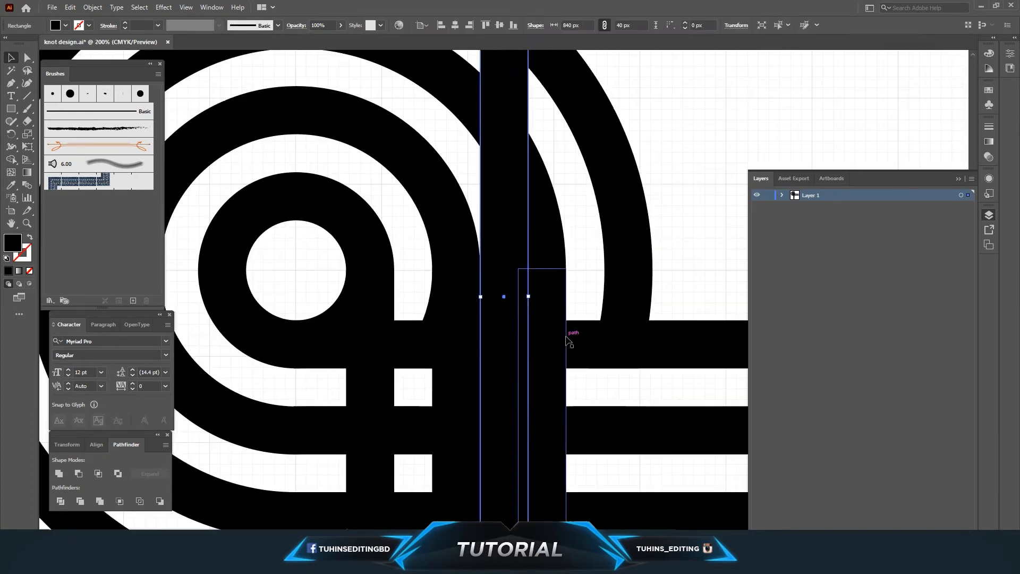
{"action": "left_click_drag", "start_coordinate": [508, 125], "coordinate": [637, 341]}
{"action": "left_click", "coordinate": [714, 263]}
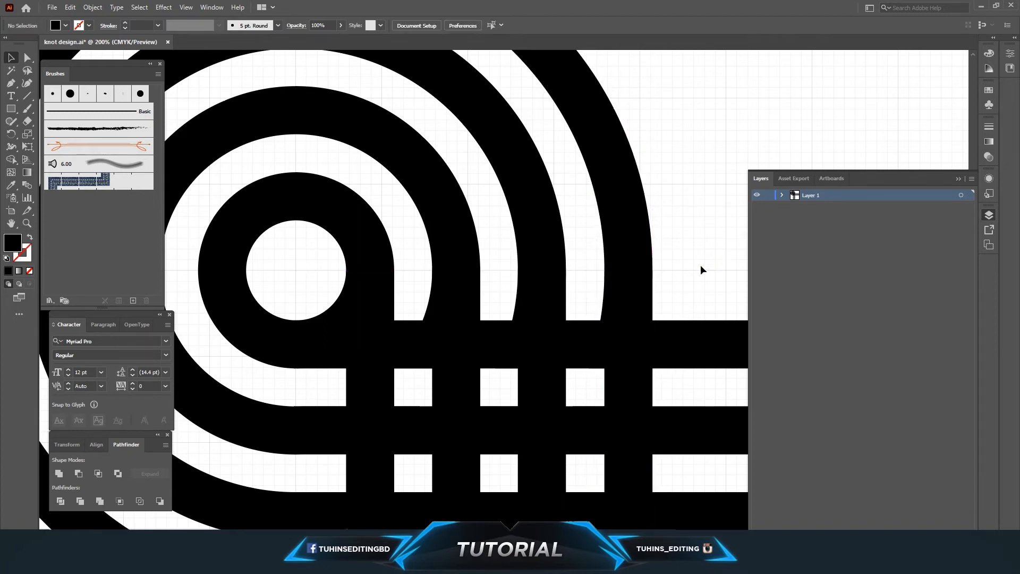
Step: Fine-tune the fourth vertical bar so its right edge meets the outer edge of the outermost ring
{"action": "left_click_drag", "start_coordinate": [637, 300], "coordinate": [636, 299]}
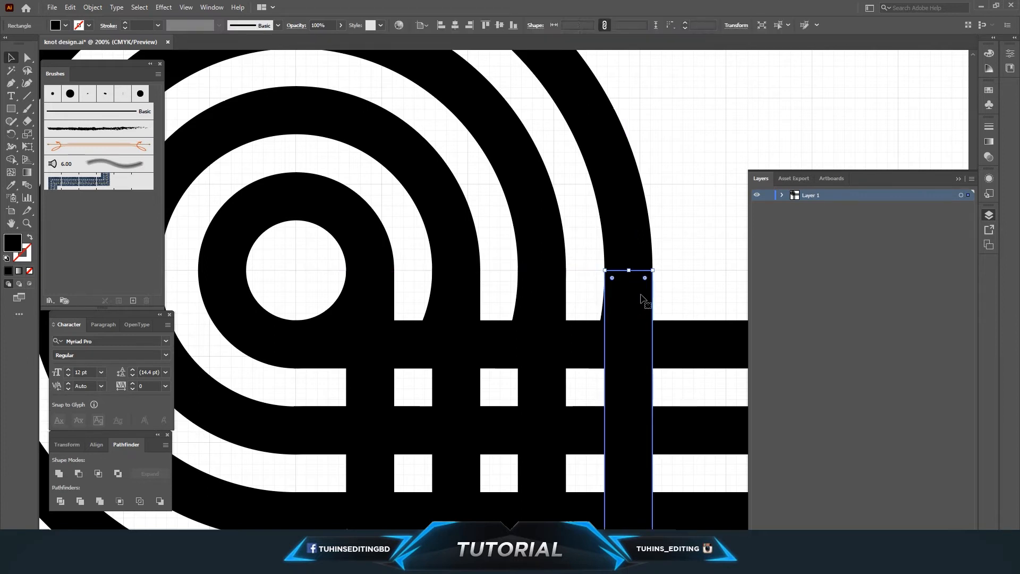
{"action": "left_click", "coordinate": [701, 257]}
{"action": "key", "text": "ctrl+minus"}
{"action": "key", "text": "ctrl+minus"}
{"action": "key", "text": "ctrl+minus"}
{"action": "key", "text": "ctrl+minus"}
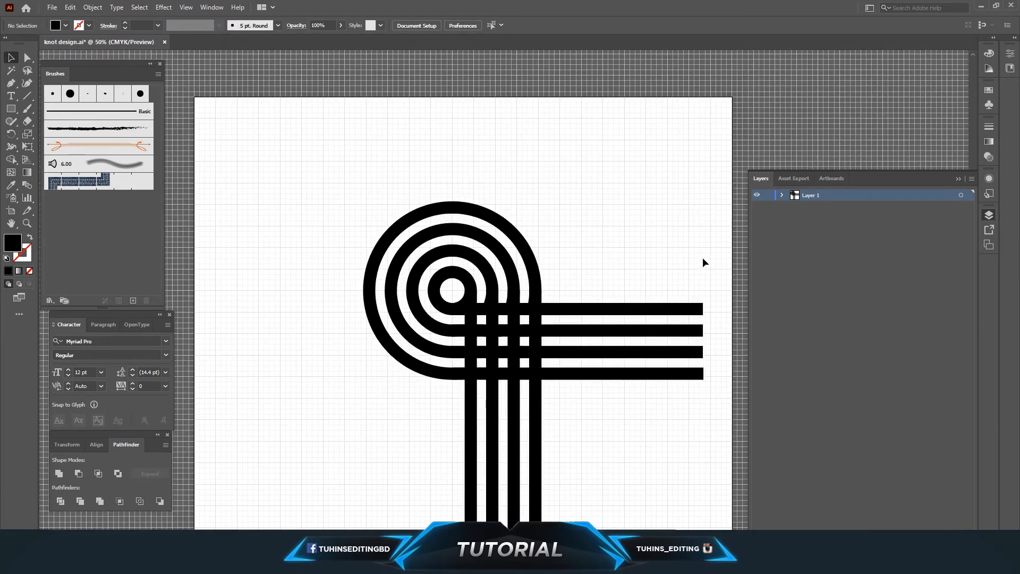
{"action": "scroll", "coordinate": [703, 257], "scroll_direction": "down", "scroll_amount": 2}
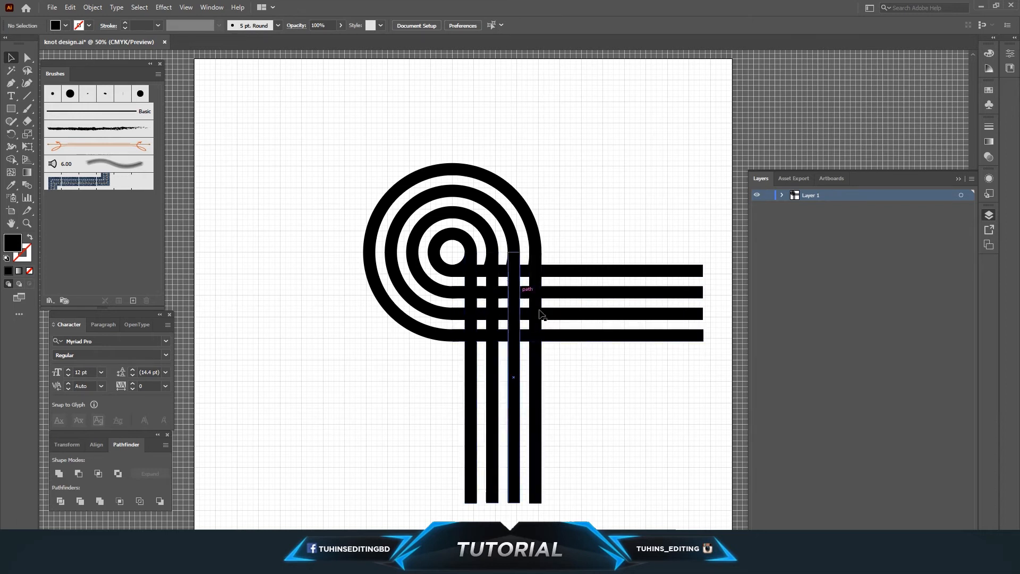
Step: Realign the second vertical bar with the right side of the second-smallest ring
{"action": "key", "text": "ctrl+plus"}
{"action": "key", "text": "ctrl+plus"}
{"action": "key", "text": "ctrl+plus"}
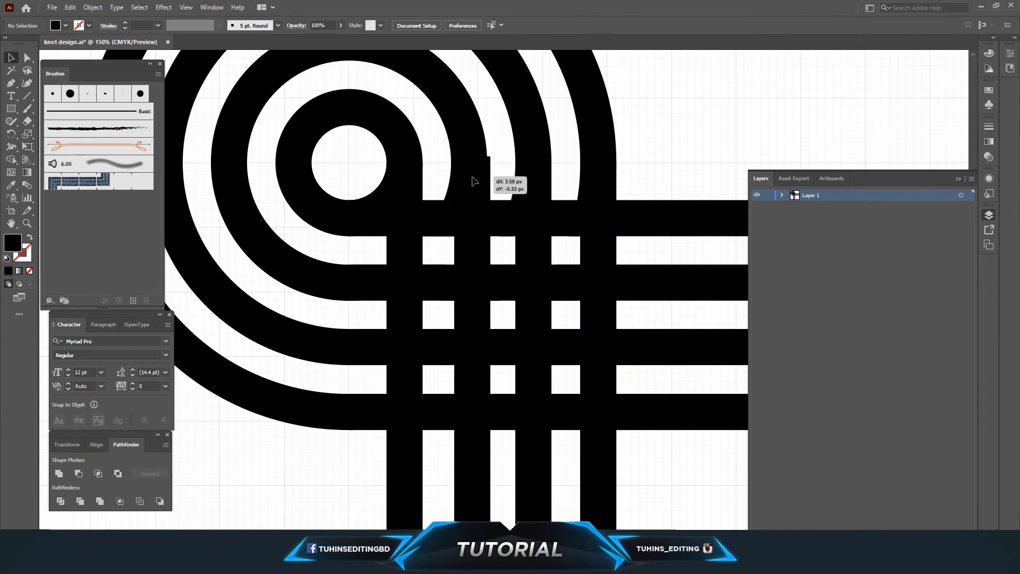
{"action": "left_click", "coordinate": [471, 186]}
{"action": "left_click", "coordinate": [499, 165]}
{"action": "scroll", "coordinate": [495, 189], "scroll_direction": "up", "scroll_amount": 4}
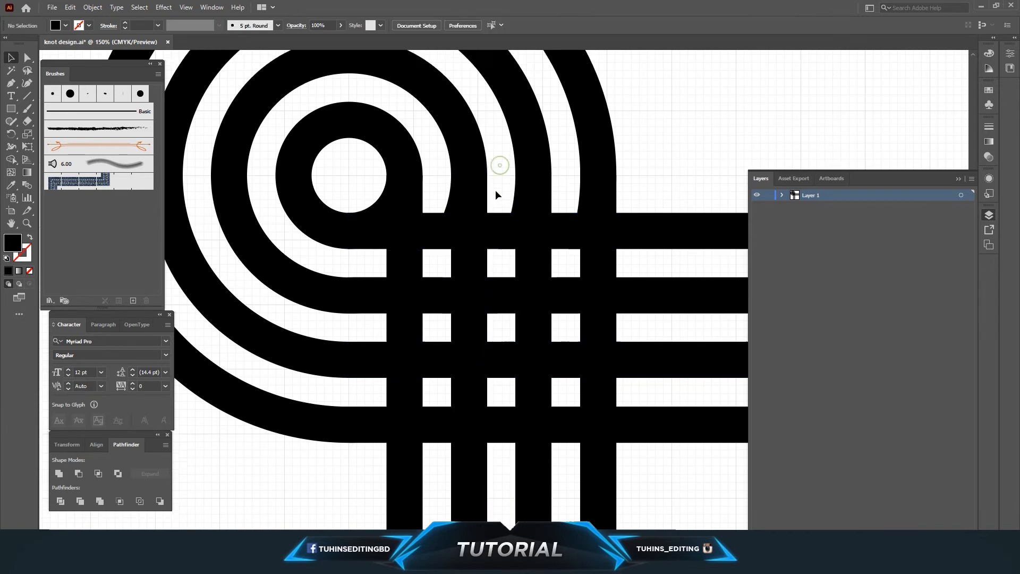
{"action": "left_click", "coordinate": [478, 228]}
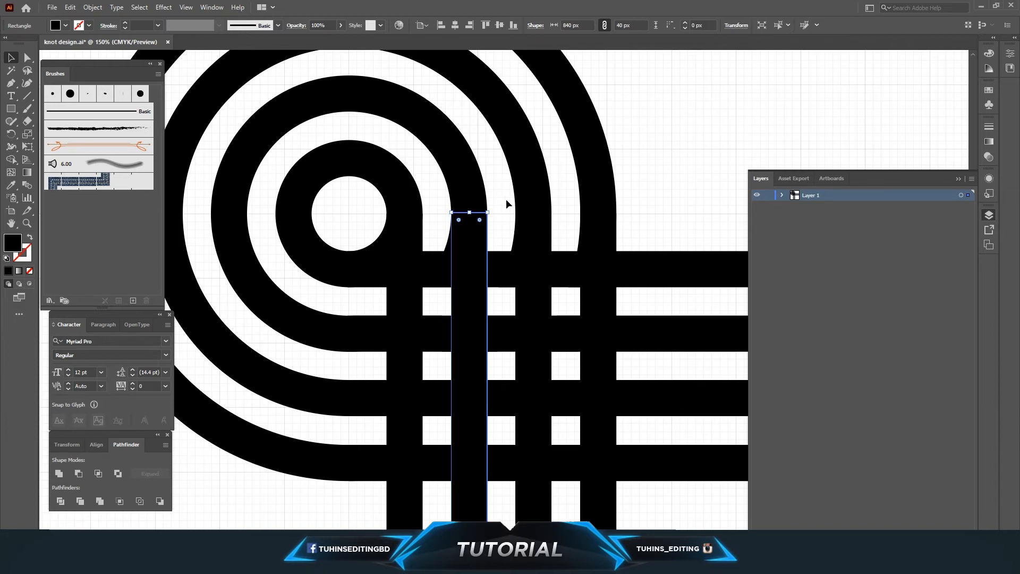
Step: Select all the artwork and use Shape Builder to remove the crossing pieces between the first and second vertical bars
{"action": "key", "text": "ctrl+a"}
{"action": "scroll", "coordinate": [531, 229], "scroll_direction": "down", "scroll_amount": 3}
{"action": "key", "text": "ctrl+minus"}
{"action": "scroll", "coordinate": [528, 229], "scroll_direction": "up", "scroll_amount": 2}
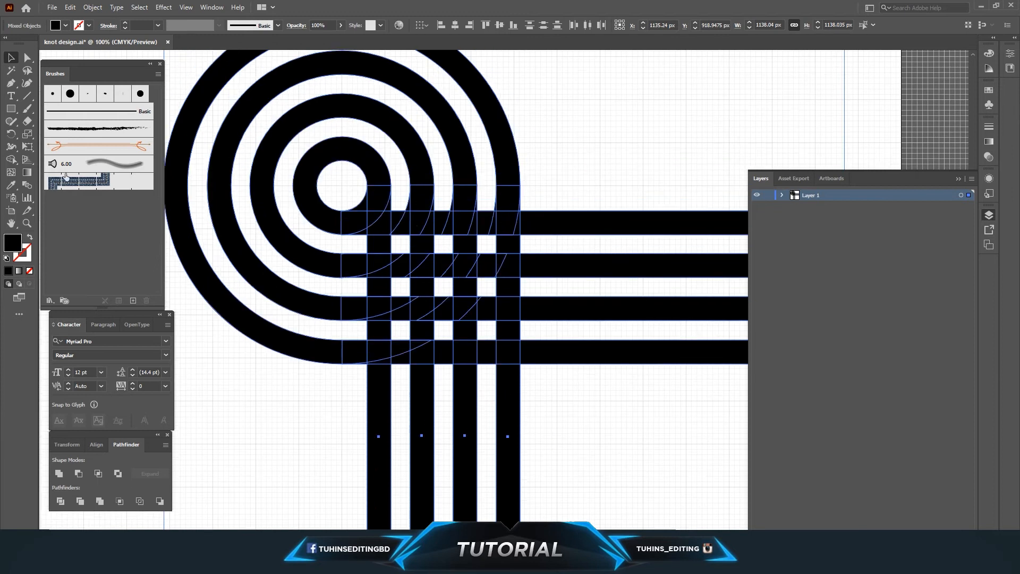
{"action": "left_click", "coordinate": [11, 159]}
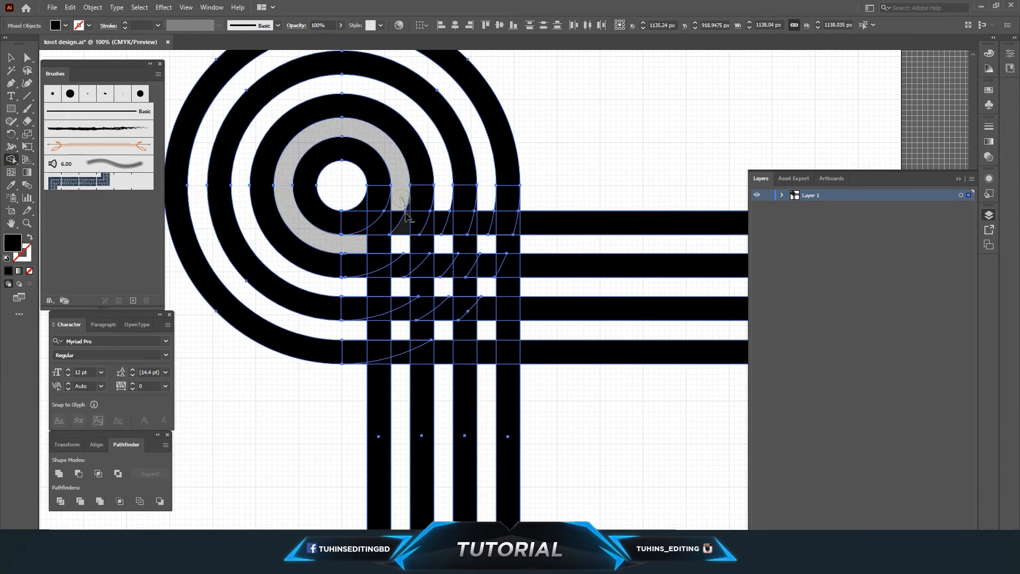
{"action": "left_click_drag", "start_coordinate": [401, 283], "coordinate": [405, 364]}
{"action": "left_click_drag", "start_coordinate": [409, 284], "coordinate": [412, 287]}
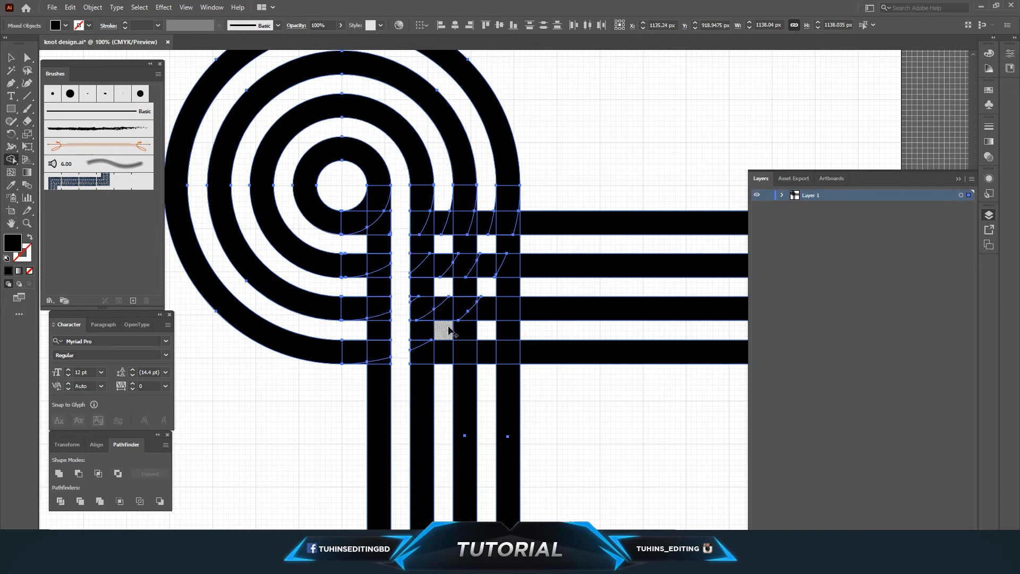
Step: Remove the crossing pieces from the second and third gaps between the vertical bars with Shape Builder
{"action": "mouse_move", "coordinate": [452, 211]}
{"action": "left_mouse_down"}
{"action": "mouse_move", "coordinate": [442, 246]}
{"action": "mouse_move", "coordinate": [452, 299]}
{"action": "left_mouse_up"}
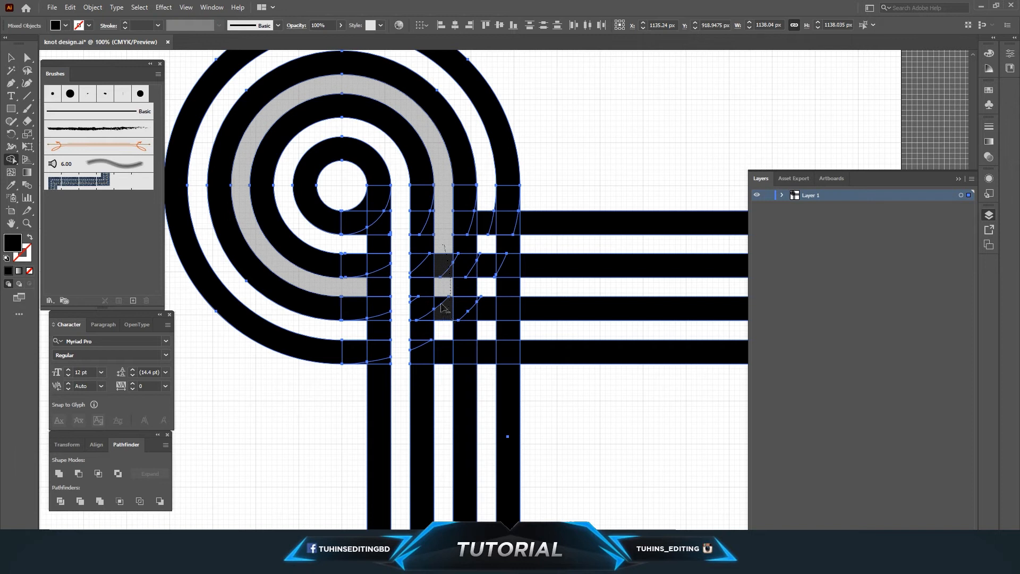
{"action": "left_click_drag", "start_coordinate": [441, 337], "coordinate": [444, 353]}
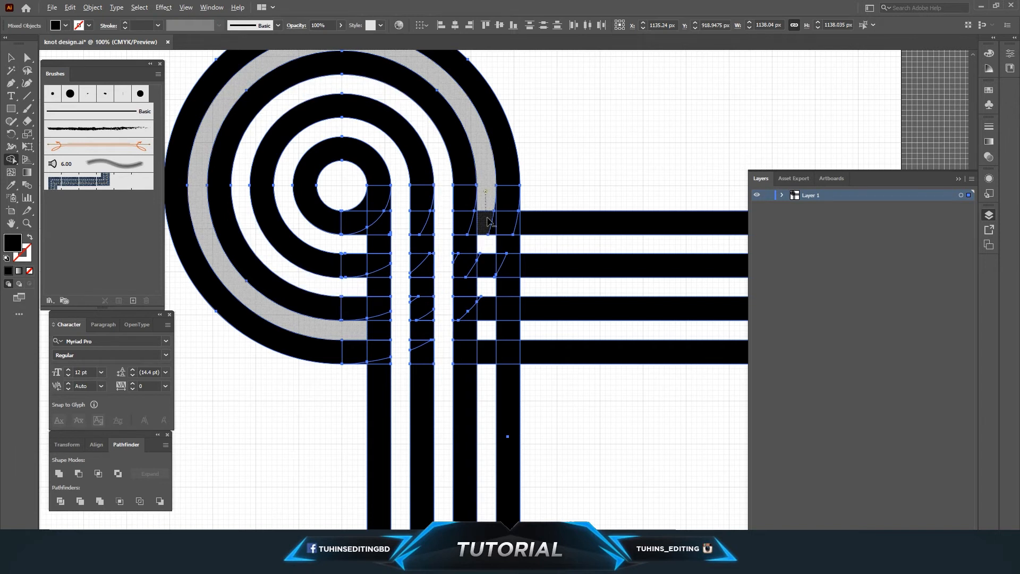
{"action": "mouse_move", "coordinate": [497, 210]}
{"action": "left_mouse_down"}
{"action": "mouse_move", "coordinate": [490, 262]}
{"action": "mouse_move", "coordinate": [485, 246]}
{"action": "mouse_move", "coordinate": [489, 367]}
{"action": "left_mouse_up"}
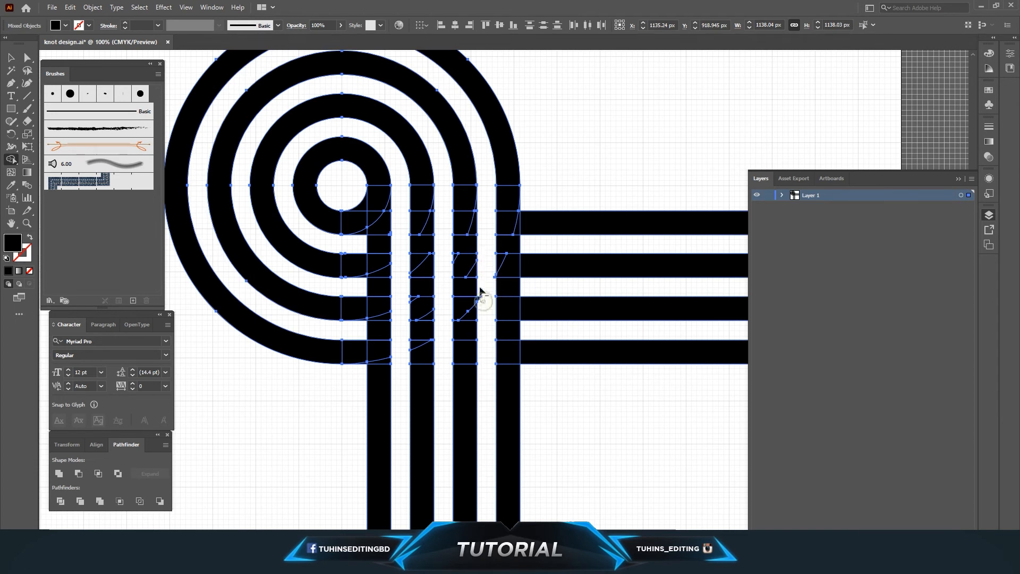
{"action": "scroll", "coordinate": [520, 285], "scroll_direction": "up", "scroll_amount": 4}
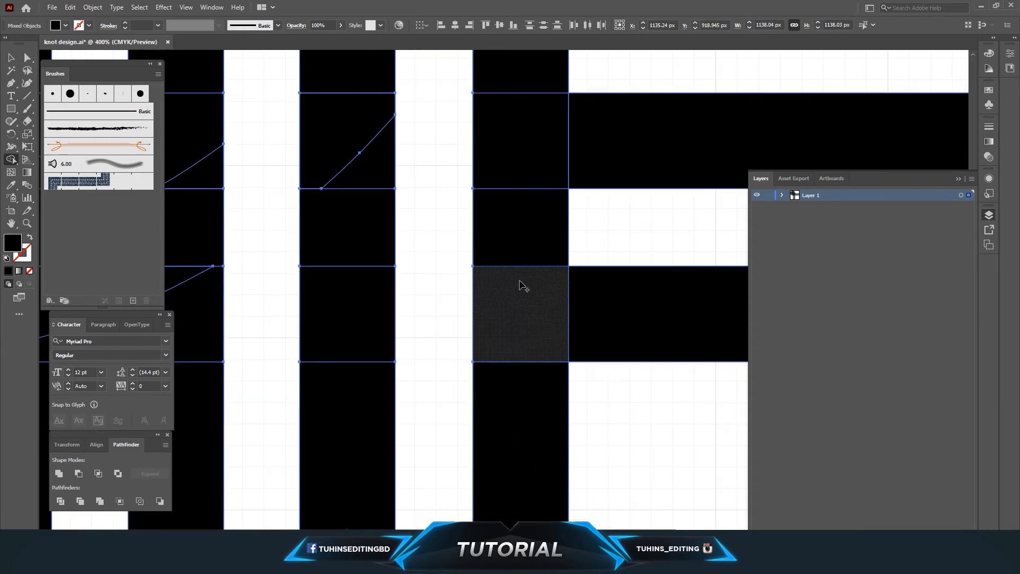
{"action": "scroll", "coordinate": [520, 287], "scroll_direction": "up", "scroll_amount": 1}
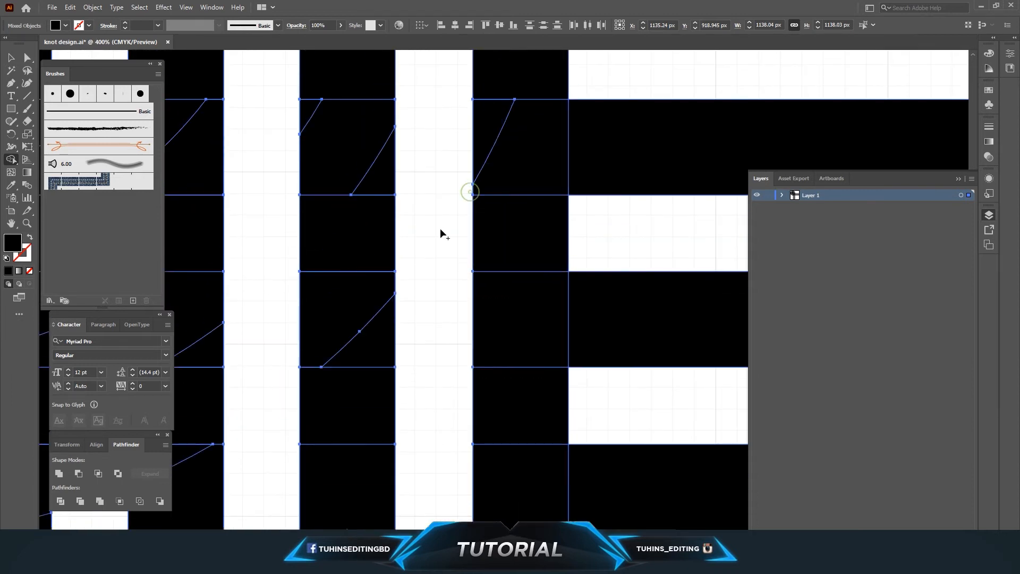
{"action": "scroll", "coordinate": [439, 230], "scroll_direction": "down", "scroll_amount": 5}
{"action": "scroll", "coordinate": [441, 231], "scroll_direction": "down", "scroll_amount": 2}
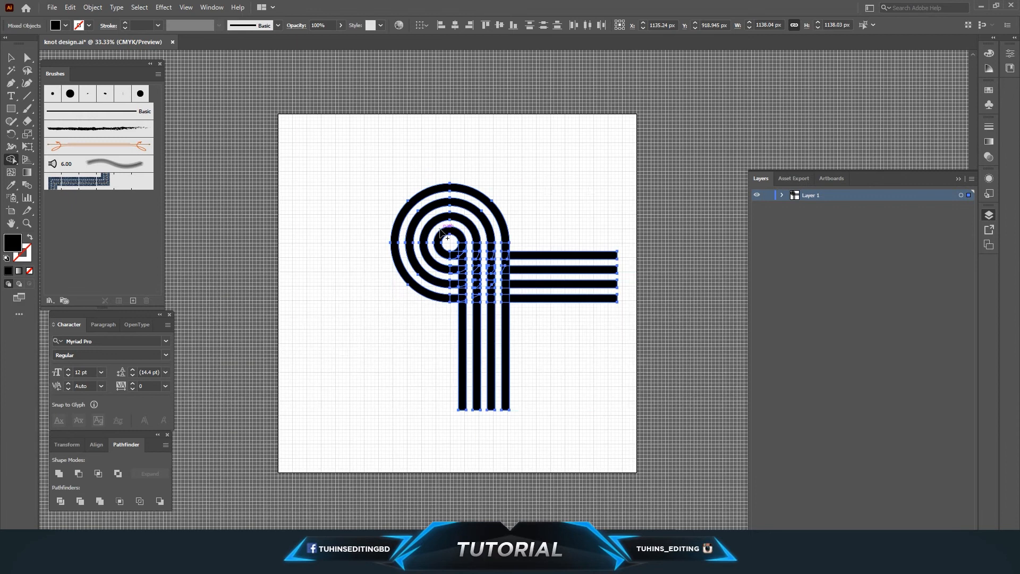
Step: Stretch the cut end of the second horizontal bar straight across the vertical bars to overlap its remaining part
{"action": "left_click", "coordinate": [27, 58]}
{"action": "left_click", "coordinate": [314, 270]}
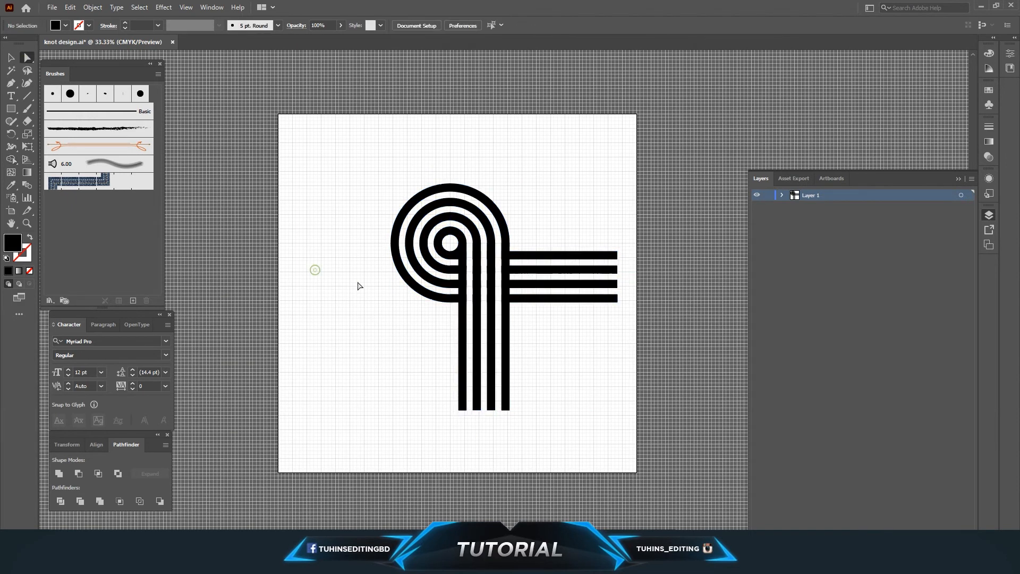
{"action": "scroll", "coordinate": [358, 286], "scroll_direction": "up", "scroll_amount": 2}
{"action": "scroll", "coordinate": [358, 286], "scroll_direction": "up", "scroll_amount": 4}
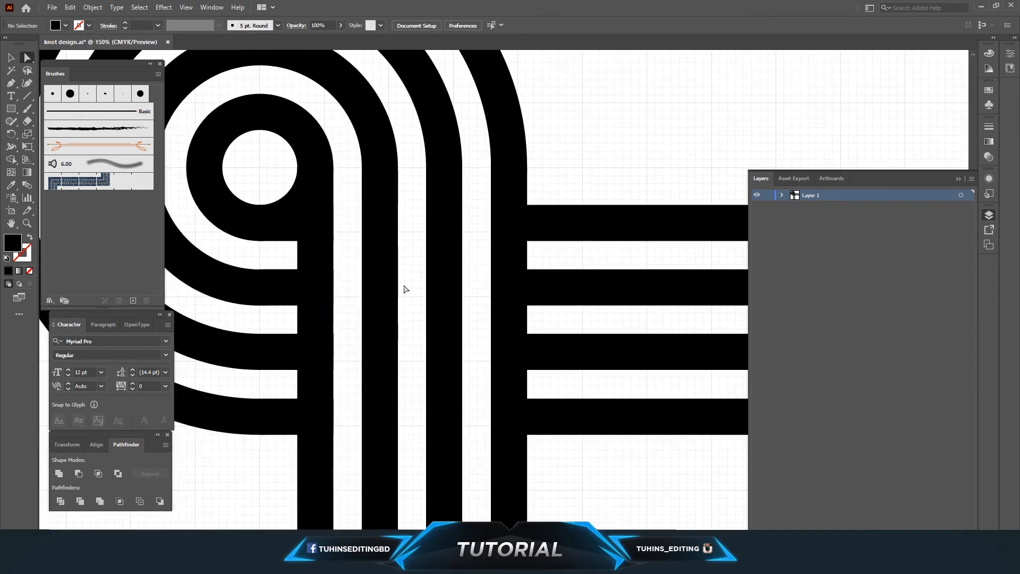
{"action": "left_click", "coordinate": [291, 287]}
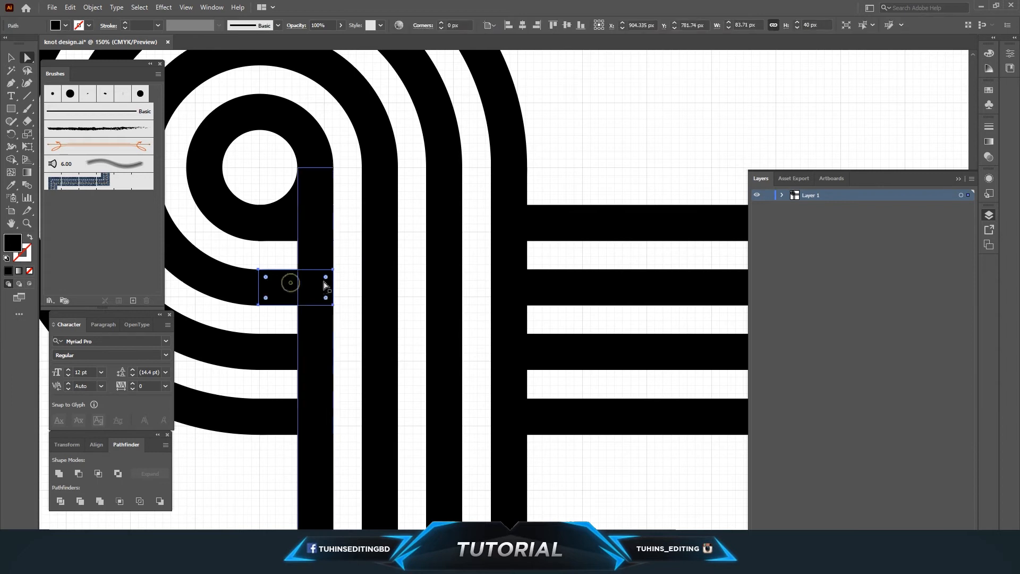
{"action": "left_click_drag", "start_coordinate": [333, 269], "coordinate": [563, 270]}
{"action": "left_click_drag", "start_coordinate": [334, 306], "coordinate": [574, 306]}
{"action": "left_click", "coordinate": [579, 317]}
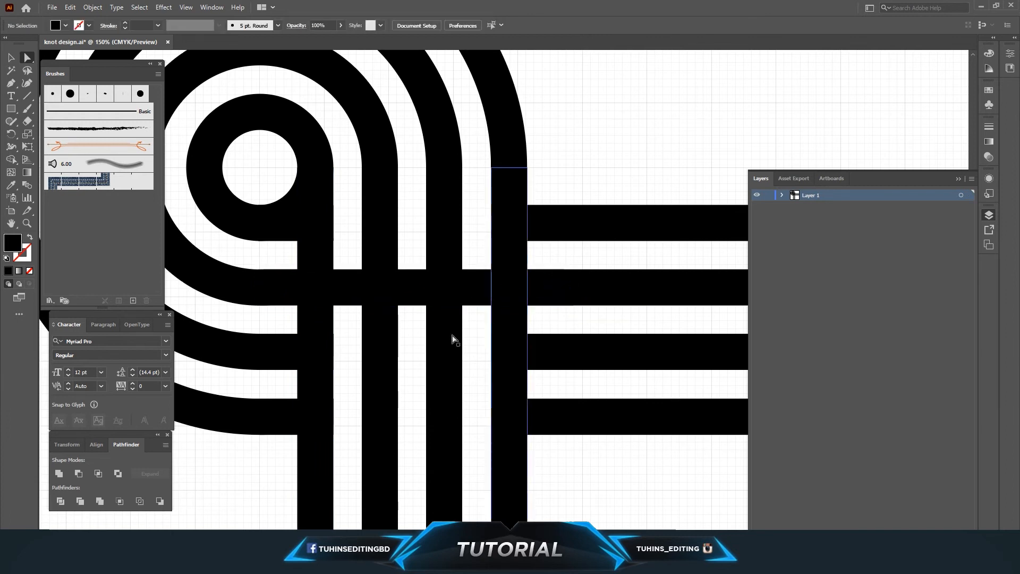
Step: Extend both end anchors of the third horizontal bar's stub across the vertical bars to overlap its other half
{"action": "left_click", "coordinate": [274, 347]}
{"action": "left_click", "coordinate": [334, 335]}
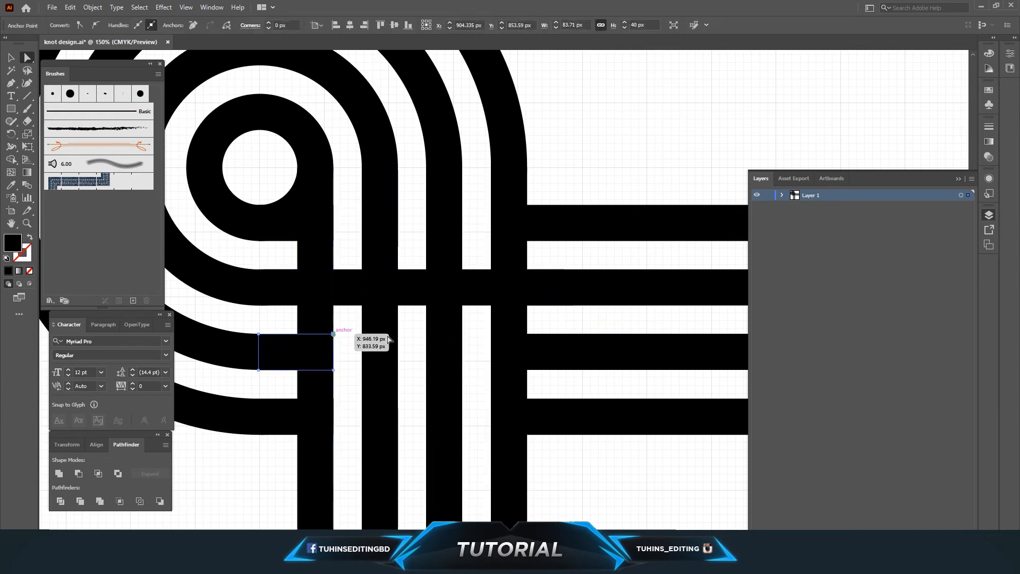
{"action": "left_click_drag", "start_coordinate": [334, 335], "coordinate": [561, 334]}
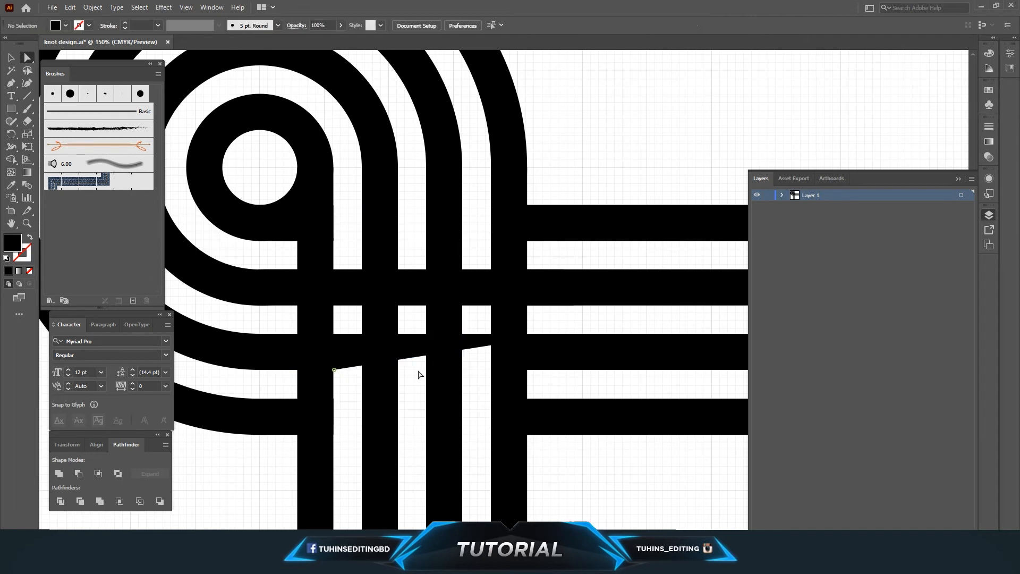
{"action": "left_click", "coordinate": [345, 353]}
{"action": "left_click_drag", "start_coordinate": [334, 369], "coordinate": [577, 371]}
{"action": "left_click", "coordinate": [413, 417]}
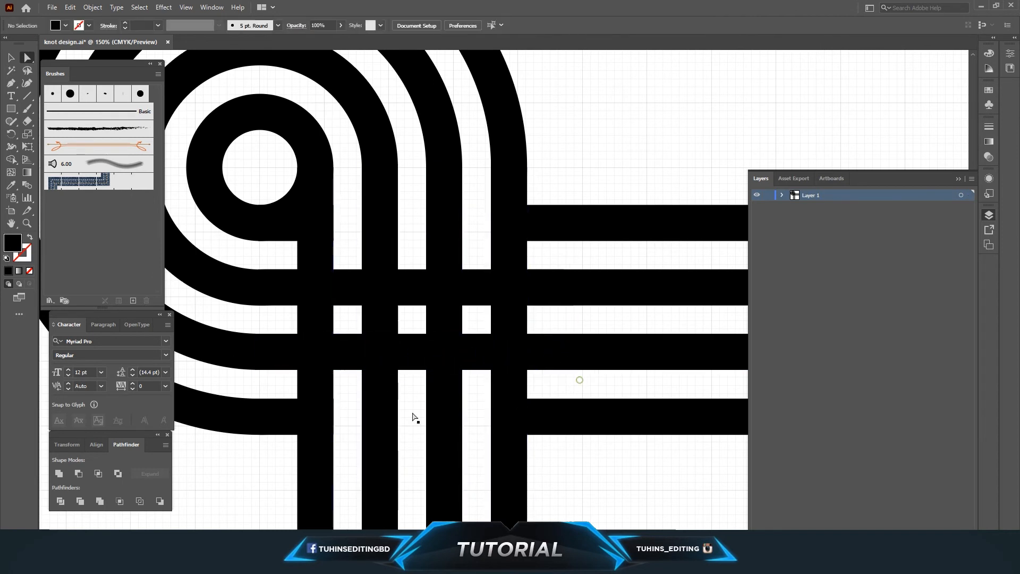
Step: Extend the lowest horizontal bar's stub across the vertical bars to overlap its other half
{"action": "left_click", "coordinate": [287, 417]}
{"action": "left_click_drag", "start_coordinate": [334, 398], "coordinate": [573, 399]}
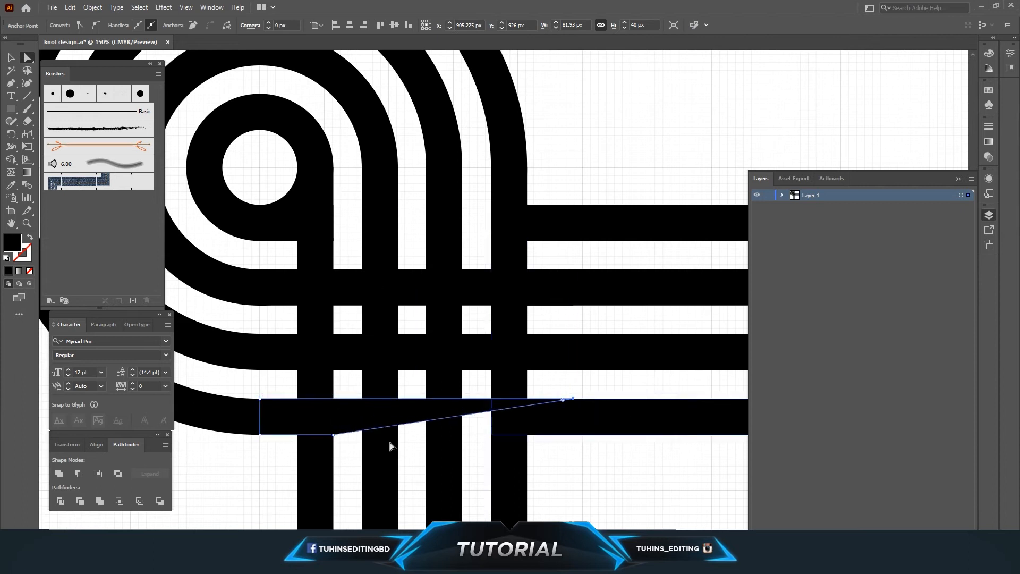
{"action": "left_click_drag", "start_coordinate": [333, 434], "coordinate": [574, 434]}
{"action": "left_click", "coordinate": [572, 450]}
Step: Extend the uppermost horizontal bar's stub from the smallest ring across the vertical bars to overlap its other half
{"action": "key", "text": "ctrl+minus"}
{"action": "key", "text": "ctrl+minus"}
{"action": "key", "text": "ctrl+minus"}
{"action": "key", "text": "ctrl+minus"}
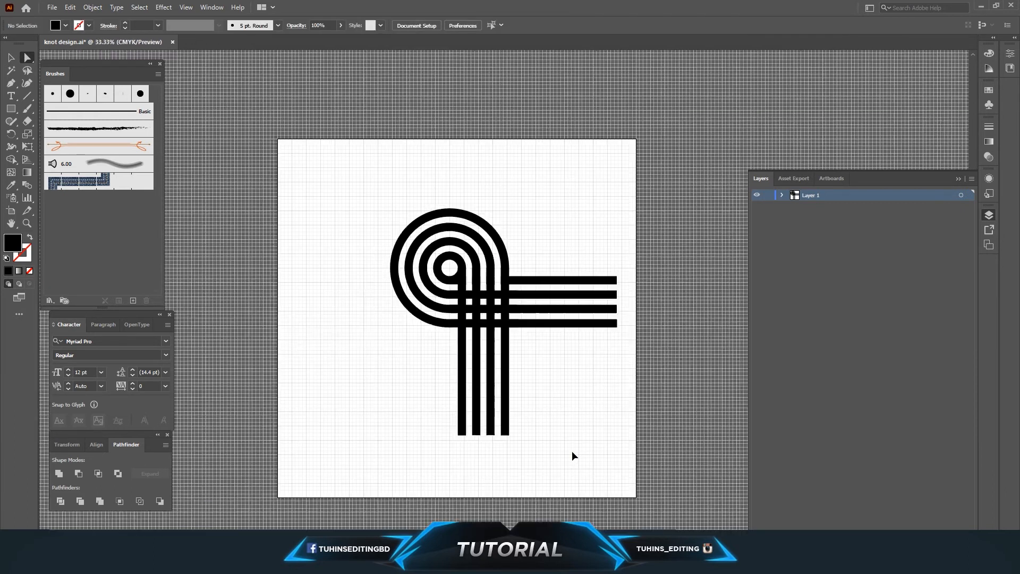
{"action": "key", "text": "ctrl+plus"}
{"action": "key", "text": "ctrl+plus"}
{"action": "key", "text": "ctrl+plus"}
{"action": "key", "text": "ctrl+plus"}
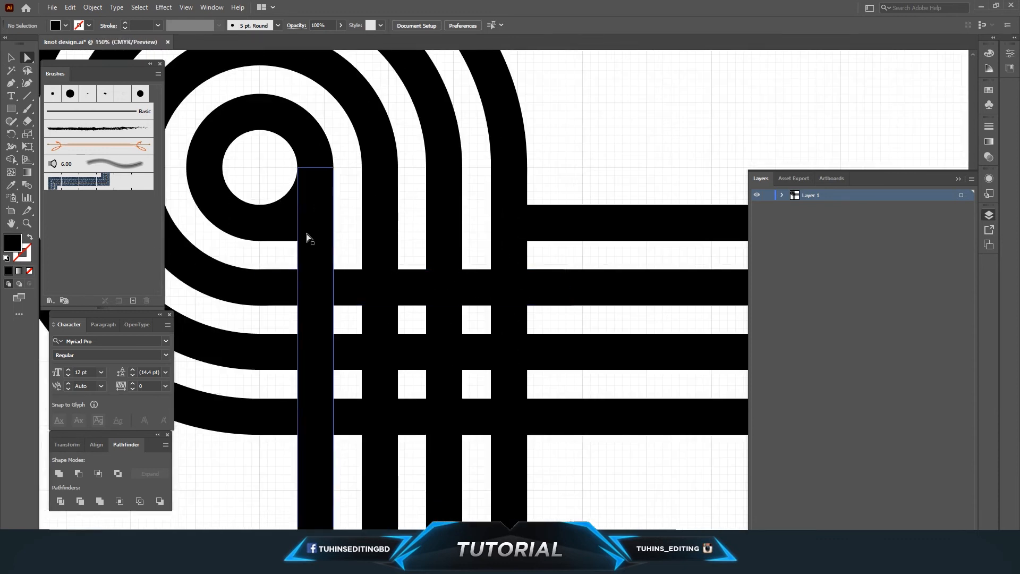
{"action": "left_click", "coordinate": [287, 228]}
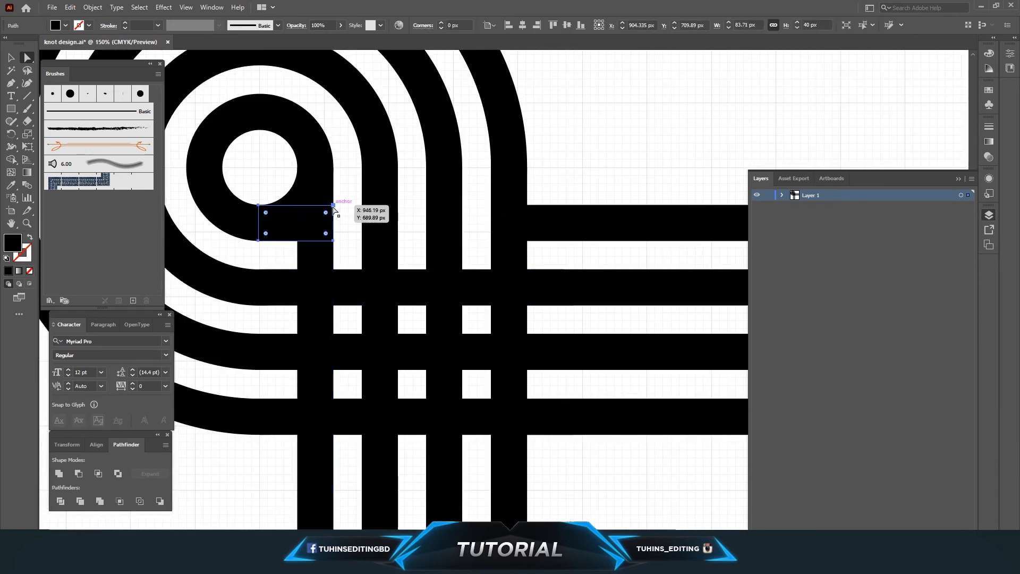
{"action": "left_click", "coordinate": [333, 206]}
{"action": "left_click_drag", "start_coordinate": [333, 206], "coordinate": [573, 205]}
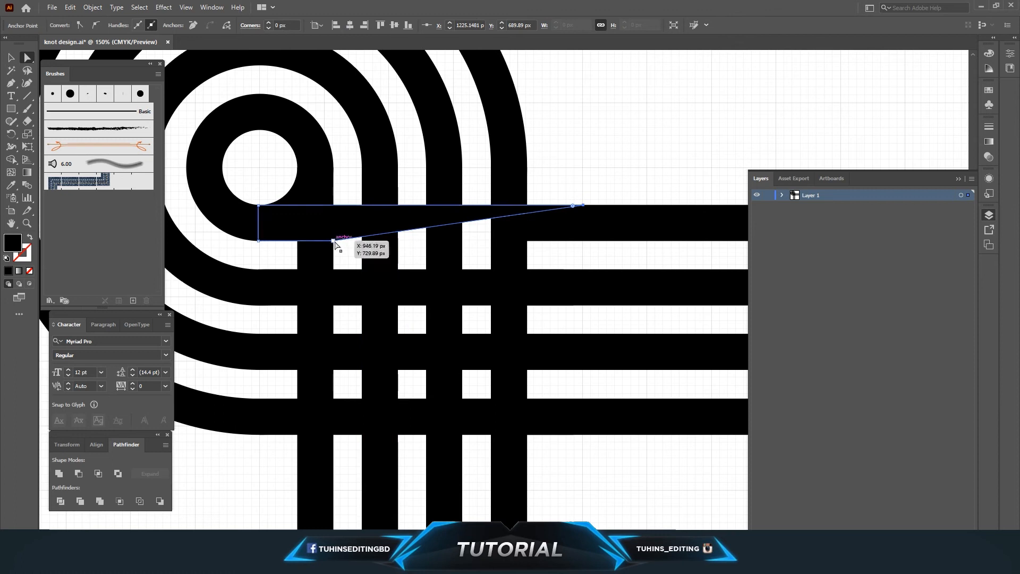
{"action": "left_click_drag", "start_coordinate": [333, 241], "coordinate": [585, 241]}
{"action": "left_click", "coordinate": [619, 133]}
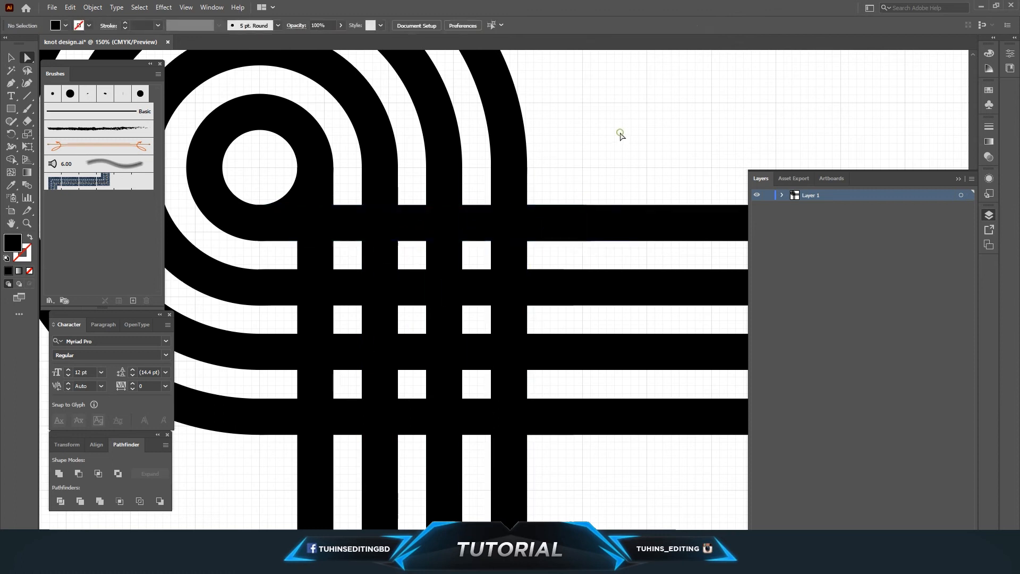
Step: Select all the rings and bars and group them into one object
{"action": "key", "text": "ctrl+minus"}
{"action": "key", "text": "ctrl+minus"}
{"action": "key", "text": "ctrl+minus"}
{"action": "key", "text": "ctrl+minus"}
{"action": "key", "text": "ctrl+plus"}
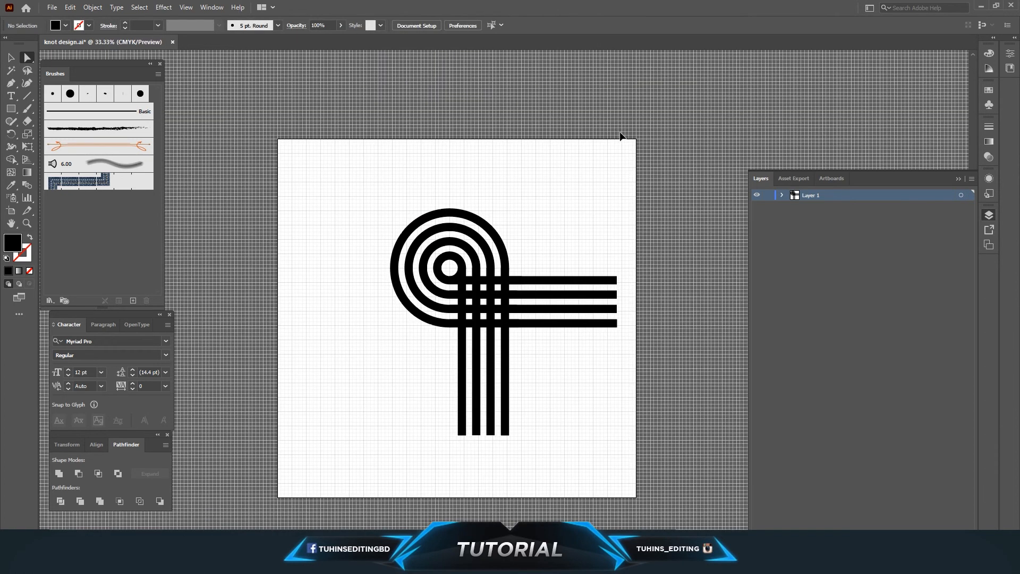
{"action": "left_click_drag", "start_coordinate": [541, 353], "coordinate": [630, 460]}
{"action": "left_click", "coordinate": [12, 58]}
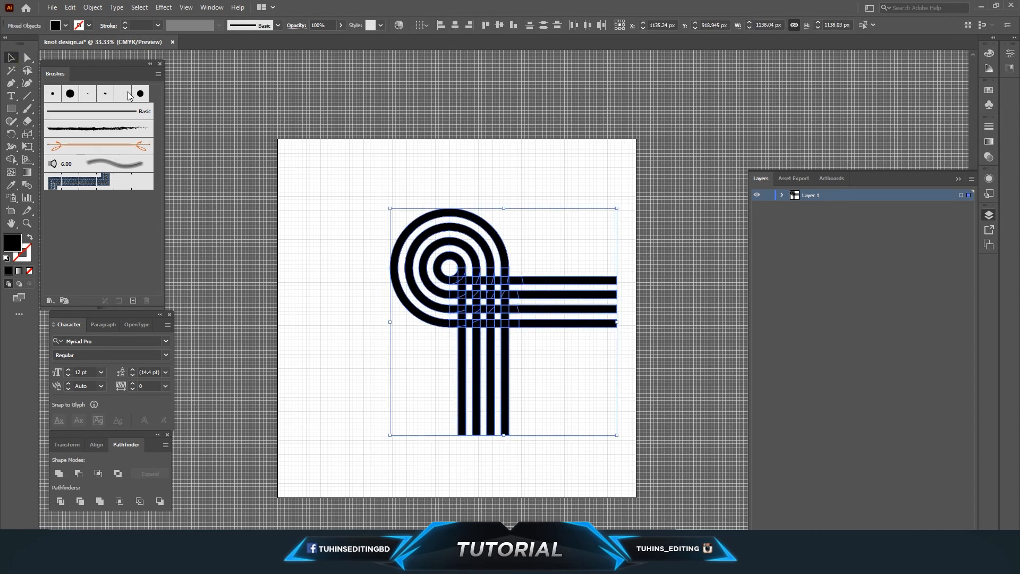
{"action": "left_click", "coordinate": [91, 7]}
{"action": "left_click", "coordinate": [110, 58]}
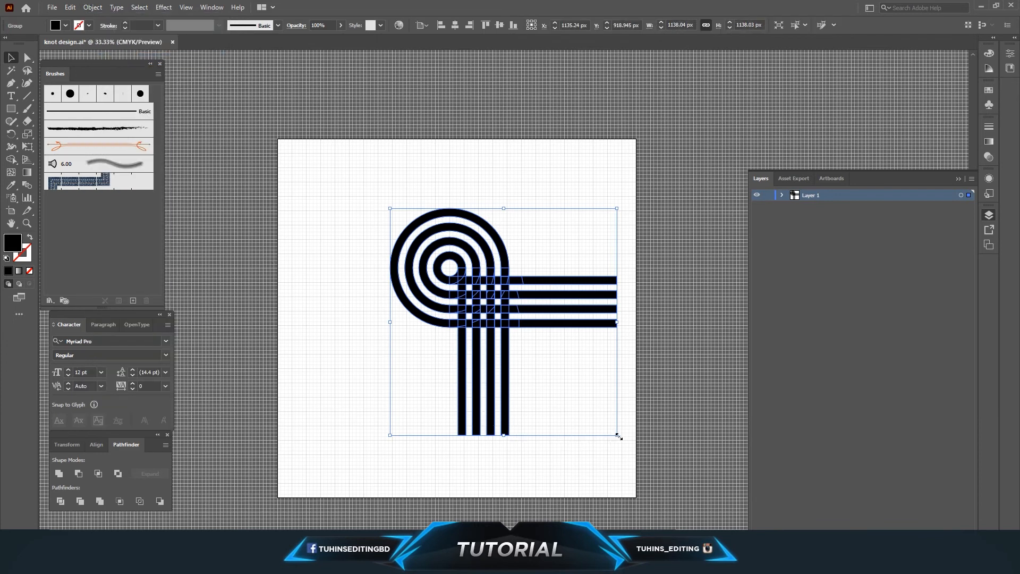
Step: Scale the grouped knot proportionally to about 807 px and place it in the upper-left part of the artboard
{"action": "left_click_drag", "start_coordinate": [504, 377], "coordinate": [440, 347]}
{"action": "left_click_drag", "start_coordinate": [553, 407], "coordinate": [485, 339]}
{"action": "left_click_drag", "start_coordinate": [409, 318], "coordinate": [429, 331]}
{"action": "key", "text": "ctrl+shift+b"}
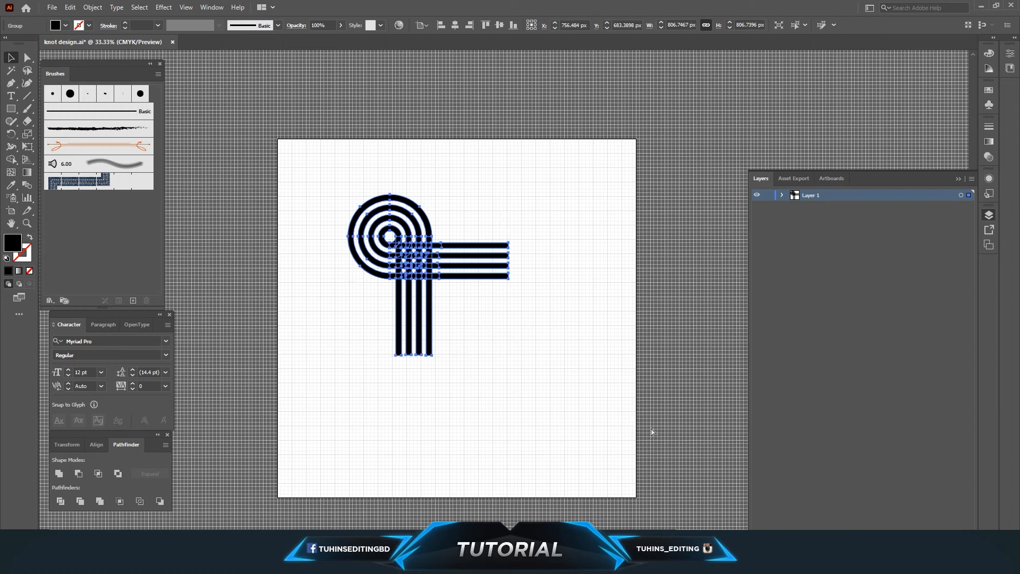
Step: Add a second layer, paste a copy of the knot group in place, and make Layer 2 active
{"action": "key", "text": "ctrl+l"}
{"action": "left_click", "coordinate": [69, 7]}
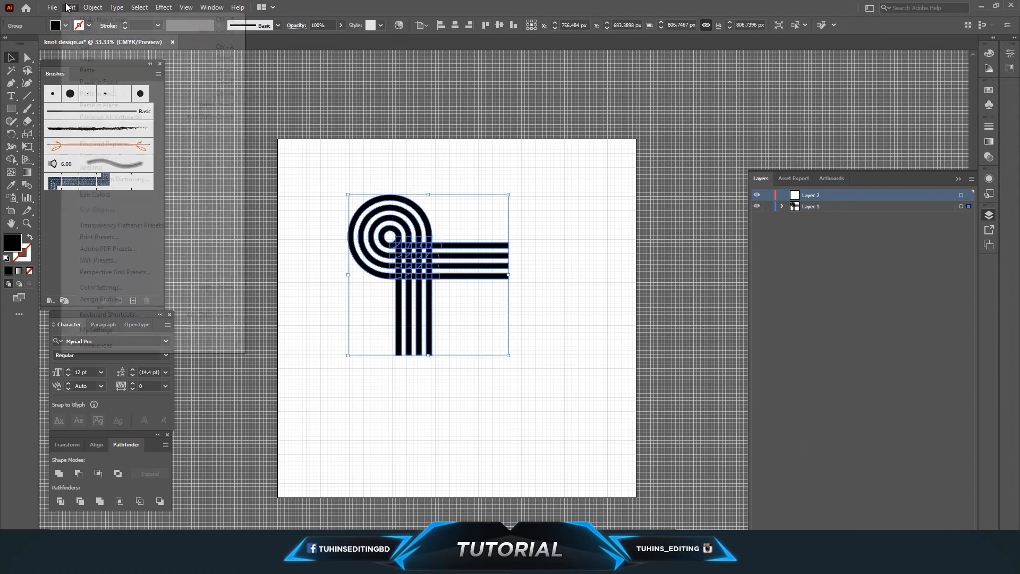
{"action": "left_click", "coordinate": [87, 58]}
{"action": "left_click", "coordinate": [69, 7]}
{"action": "left_click", "coordinate": [97, 105]}
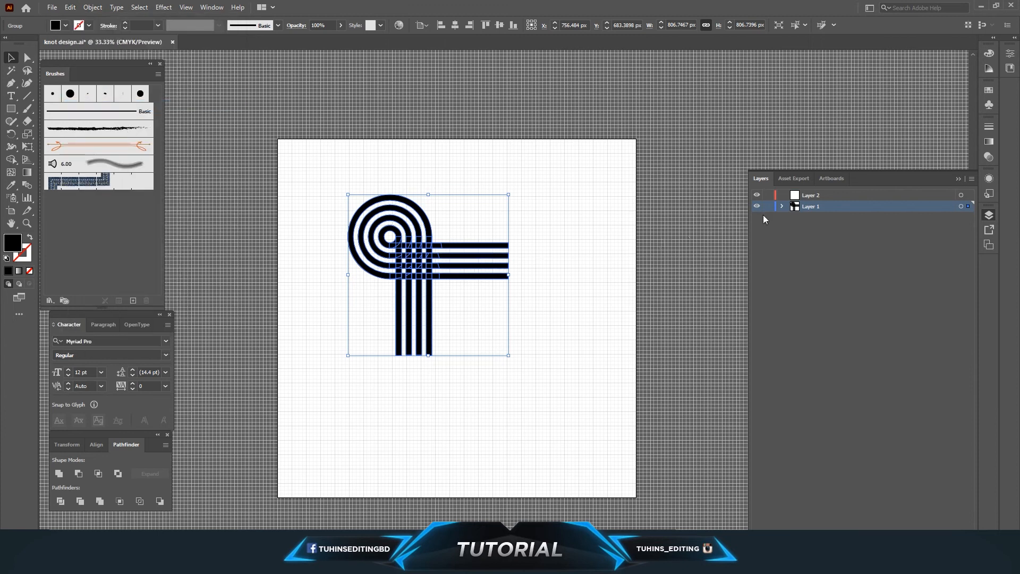
{"action": "left_click", "coordinate": [812, 195]}
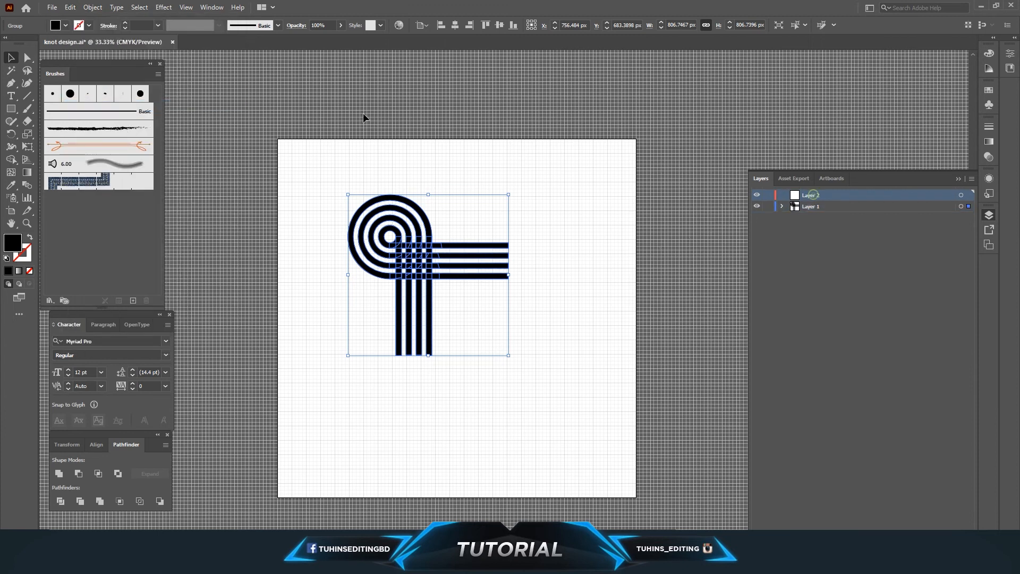
Step: With Layer 1 locked, paste the knot copy at its original position on Layer 2 and reflect it across the vertical axis
{"action": "left_click", "coordinate": [69, 7]}
{"action": "left_click", "coordinate": [98, 80]}
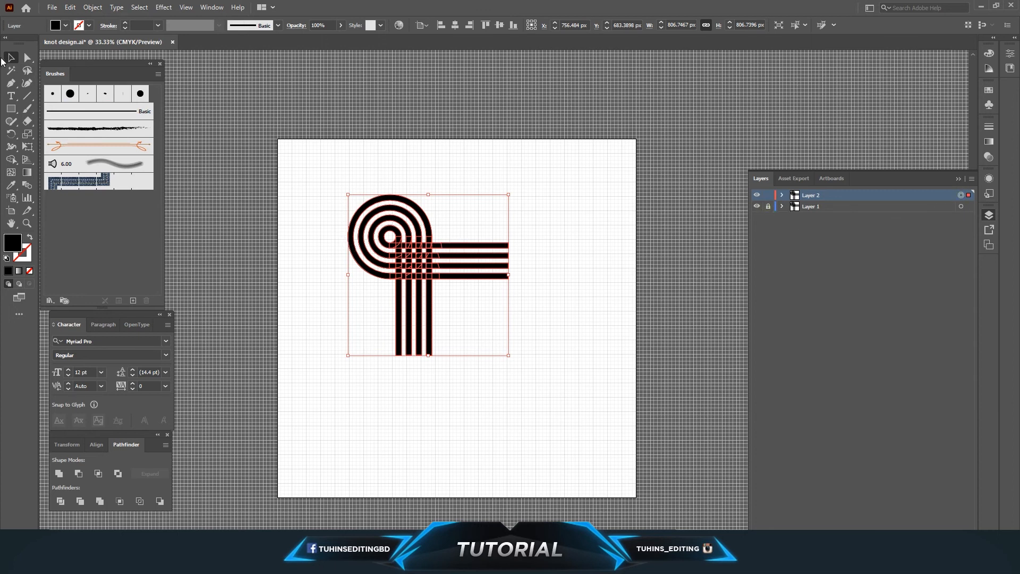
{"action": "left_click", "coordinate": [93, 8]}
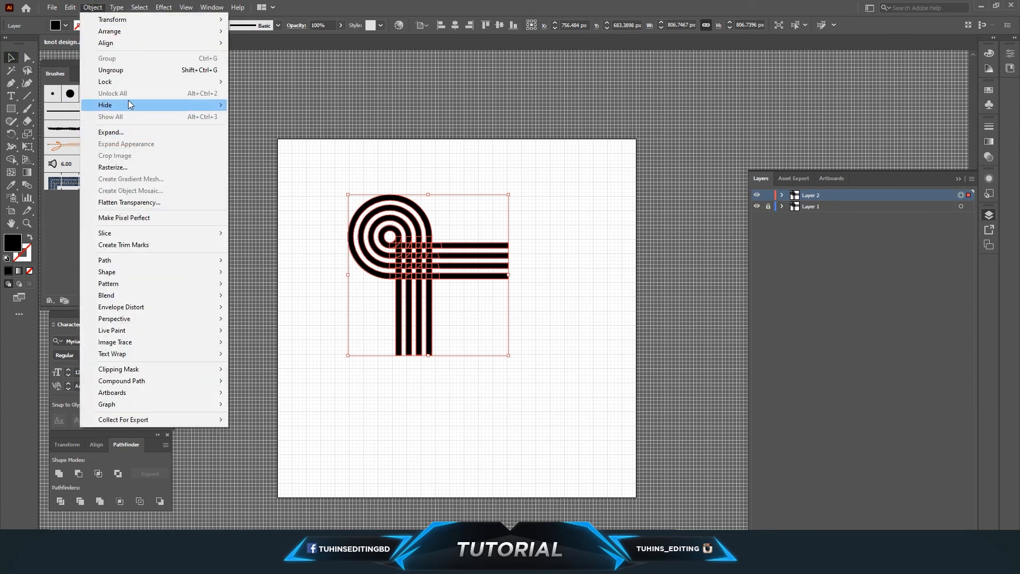
{"action": "mouse_move", "coordinate": [116, 22]}
{"action": "left_click", "coordinate": [249, 60]}
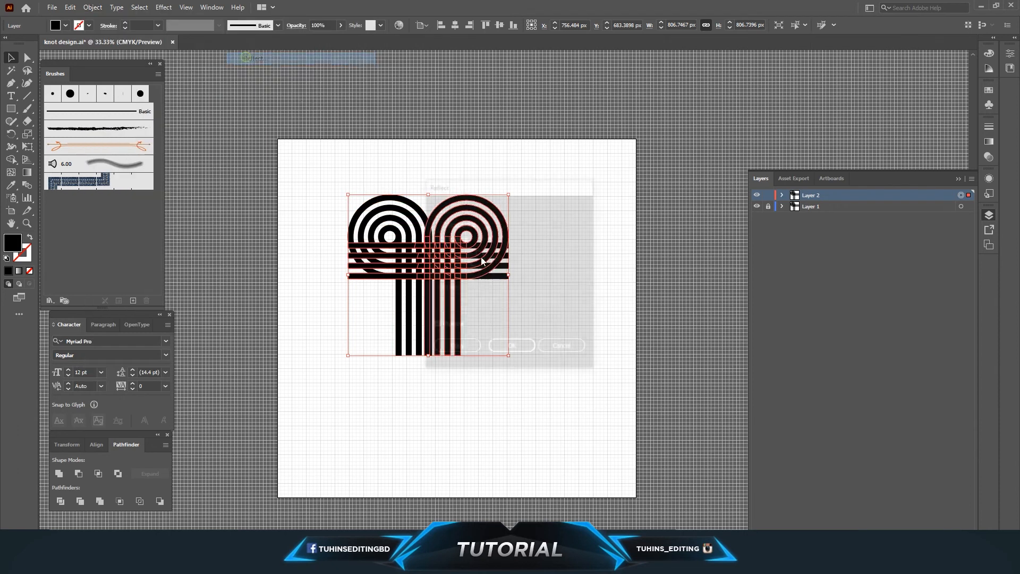
{"action": "left_click", "coordinate": [511, 349]}
Step: Move the mirrored knot horizontally away from the original until the ends of their horizontal bars meet
{"action": "left_click_drag", "start_coordinate": [378, 274], "coordinate": [486, 282]}
{"action": "key", "text": "ctrl+z"}
{"action": "left_click", "coordinate": [467, 373]}
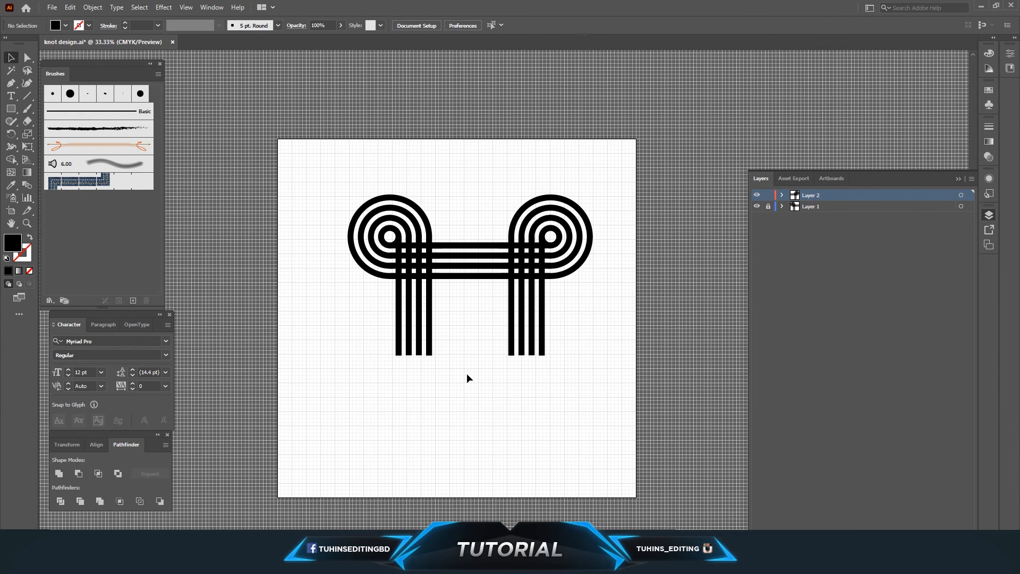
{"action": "key", "text": "ctrl+equal"}
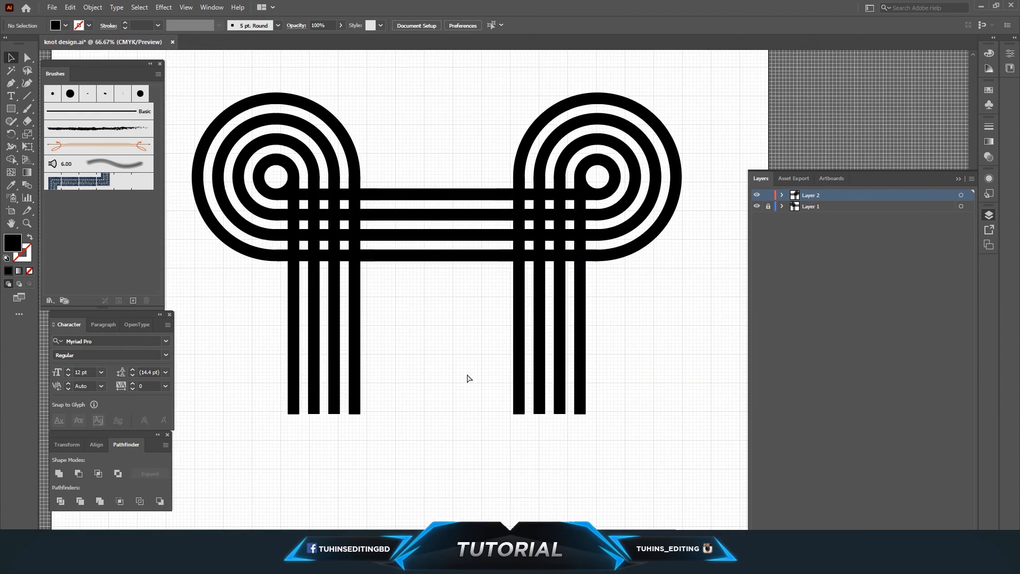
Step: Unlock Layer 1, select both the original and mirrored knots, and group them into one object
{"action": "key", "text": "ctrl+minus"}
{"action": "key", "text": "ctrl+minus"}
{"action": "key", "text": "ctrl+minus"}
{"action": "left_click_drag", "start_coordinate": [366, 197], "coordinate": [586, 369]}
{"action": "left_click", "coordinate": [622, 314]}
{"action": "left_click_drag", "start_coordinate": [384, 212], "coordinate": [594, 382]}
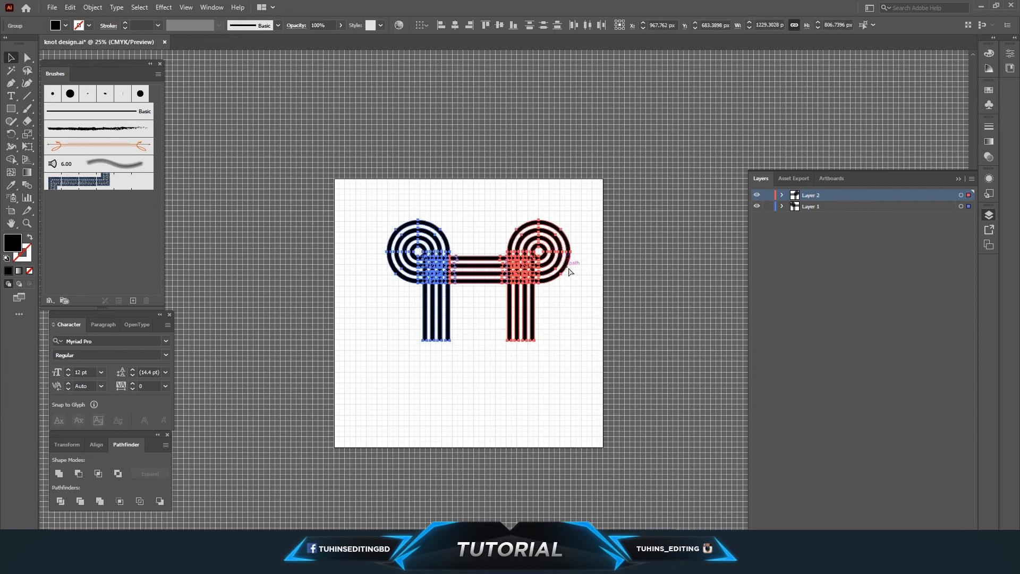
{"action": "key", "text": "ctrl+g"}
{"action": "left_click", "coordinate": [590, 275]}
Step: Copy the grouped knot pair and, with Layer 2 locked, paste it in place on Layer 1
{"action": "left_click_drag", "start_coordinate": [372, 190], "coordinate": [616, 408]}
{"action": "left_click", "coordinate": [68, 7]}
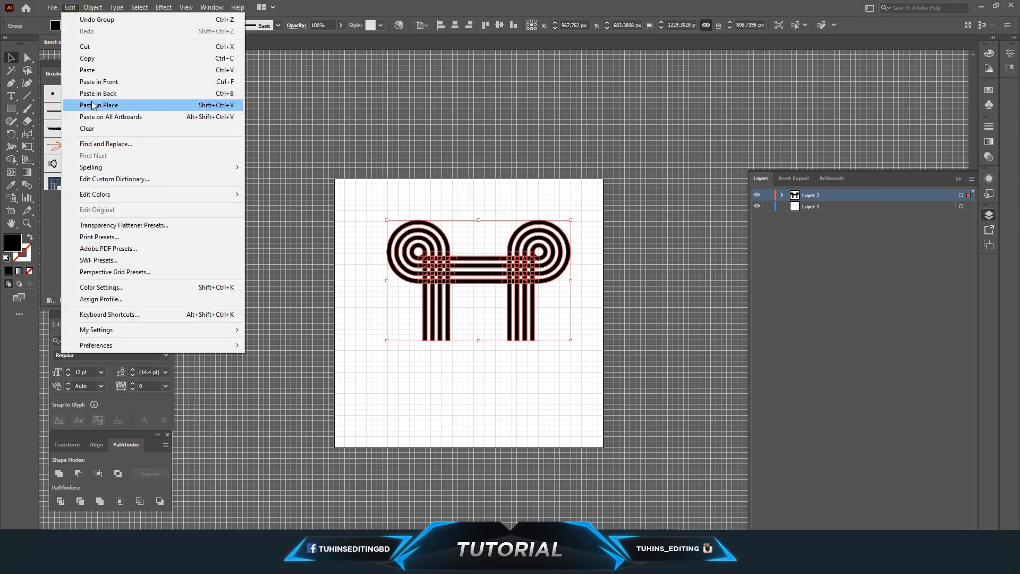
{"action": "left_click", "coordinate": [93, 59]}
{"action": "left_click", "coordinate": [768, 195]}
{"action": "left_click", "coordinate": [813, 207]}
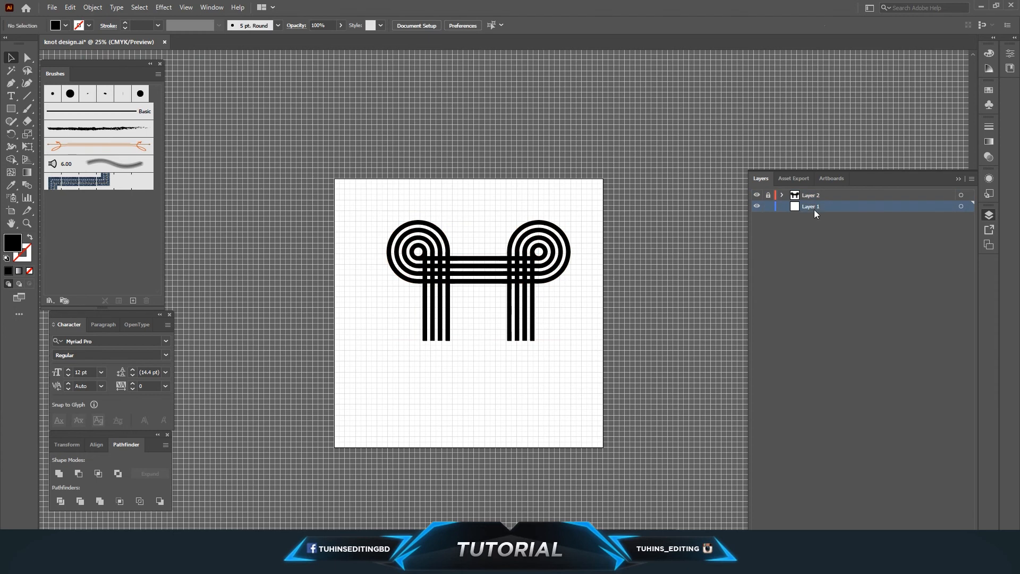
{"action": "left_click", "coordinate": [69, 7]}
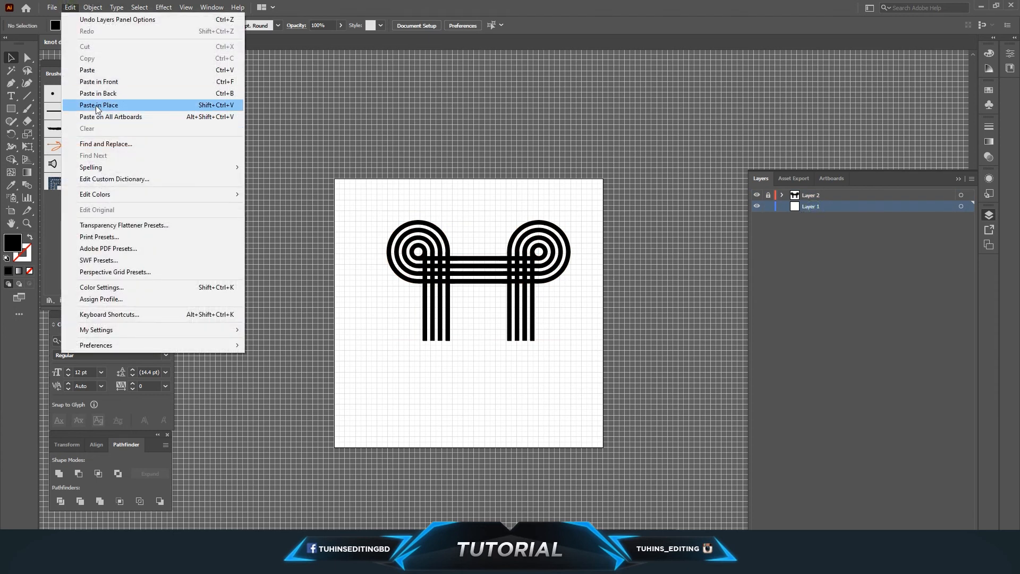
{"action": "left_click", "coordinate": [94, 101]}
Step: Rotate the pasted pair 180 degrees and move it down until its vertical bars join those of the upper pair
{"action": "left_click_drag", "start_coordinate": [577, 341], "coordinate": [364, 246]}
{"action": "left_click_drag", "start_coordinate": [484, 308], "coordinate": [486, 367]}
{"action": "left_click", "coordinate": [470, 412]}
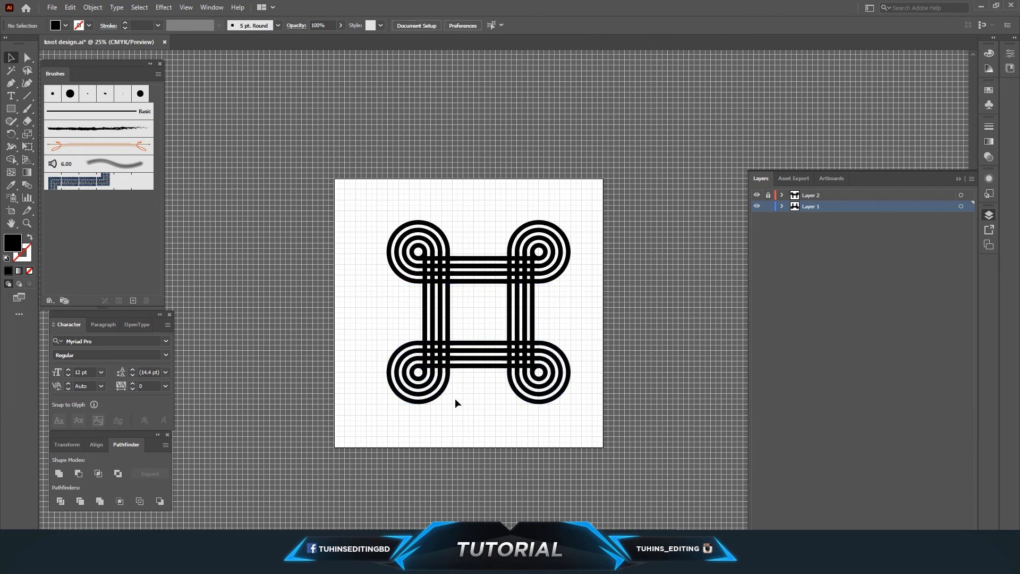
Step: Unlock Layer 2, rotate the complete four-cornered knot 45 degrees into a diamond, and scale it proportionally to about 1081 px
{"action": "left_click_drag", "start_coordinate": [361, 204], "coordinate": [566, 425]}
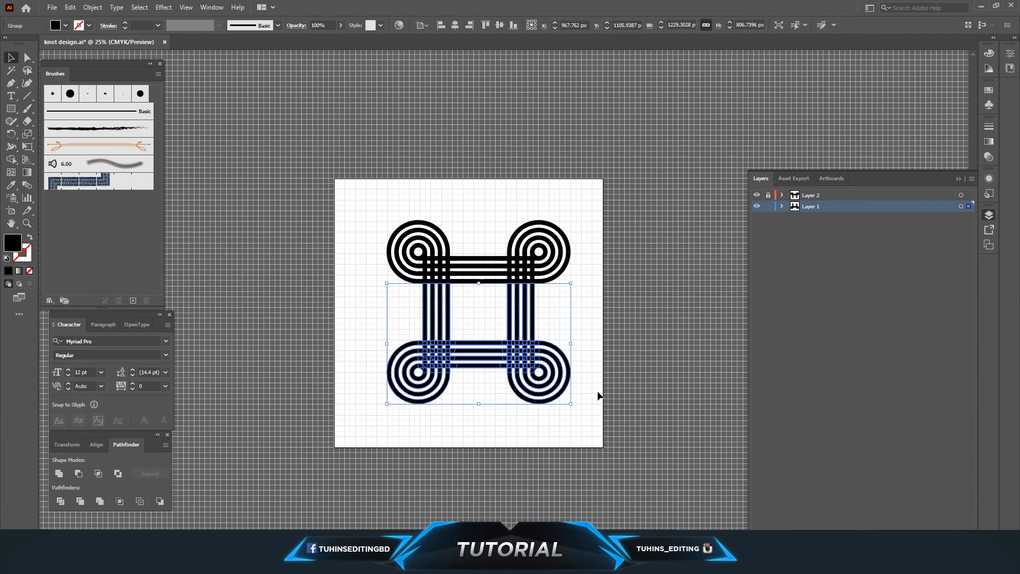
{"action": "left_click", "coordinate": [595, 384]}
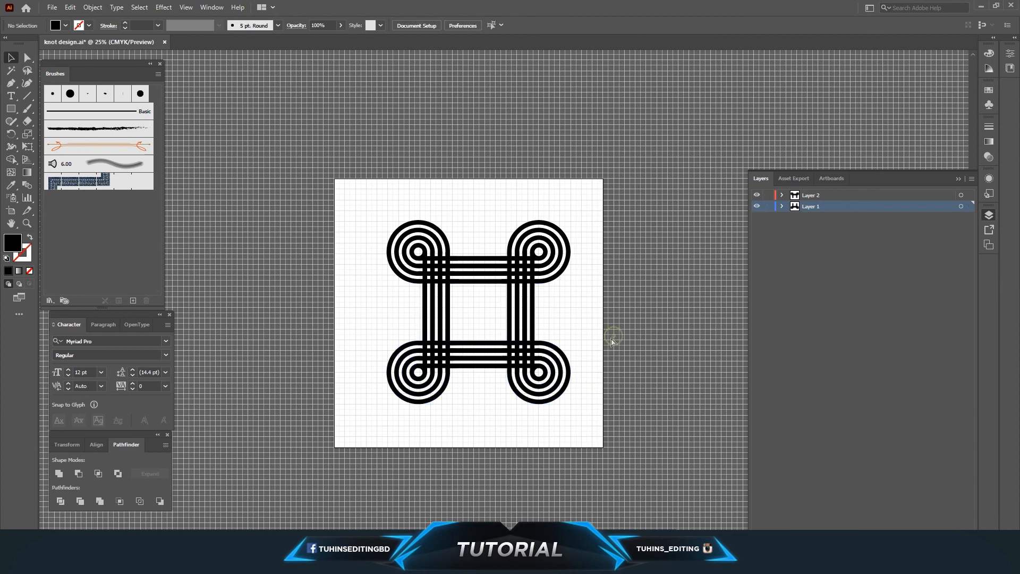
{"action": "key", "text": "ctrl+a"}
{"action": "left_click_drag", "start_coordinate": [582, 223], "coordinate": [606, 315]}
{"action": "left_click_drag", "start_coordinate": [596, 428], "coordinate": [574, 393]}
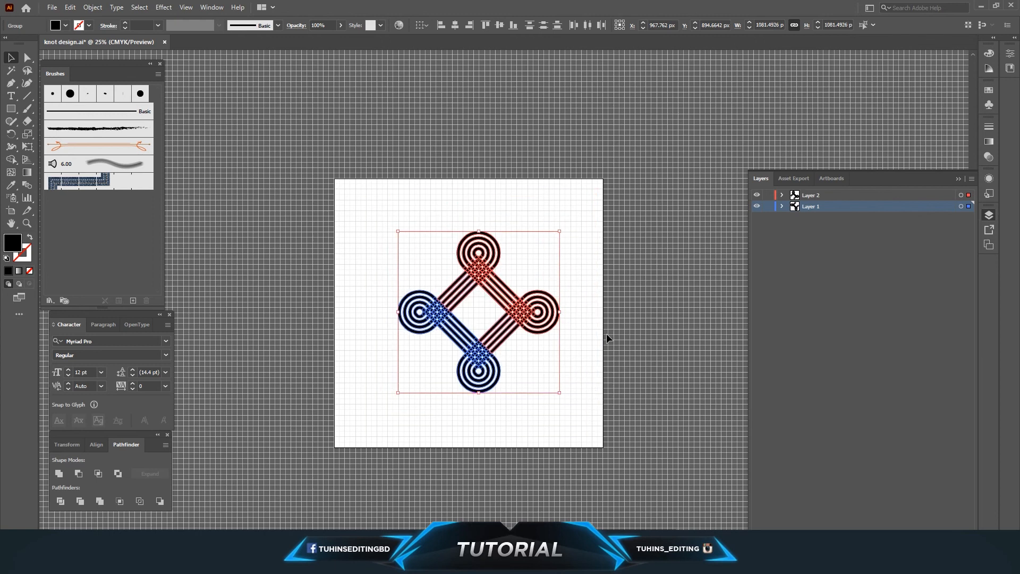
{"action": "left_click", "coordinate": [606, 333]}
Step: Select the whole diamond knot and move it to about the centre of the artboard
{"action": "left_click_drag", "start_coordinate": [371, 214], "coordinate": [607, 441]}
{"action": "left_click_drag", "start_coordinate": [518, 326], "coordinate": [509, 324]}
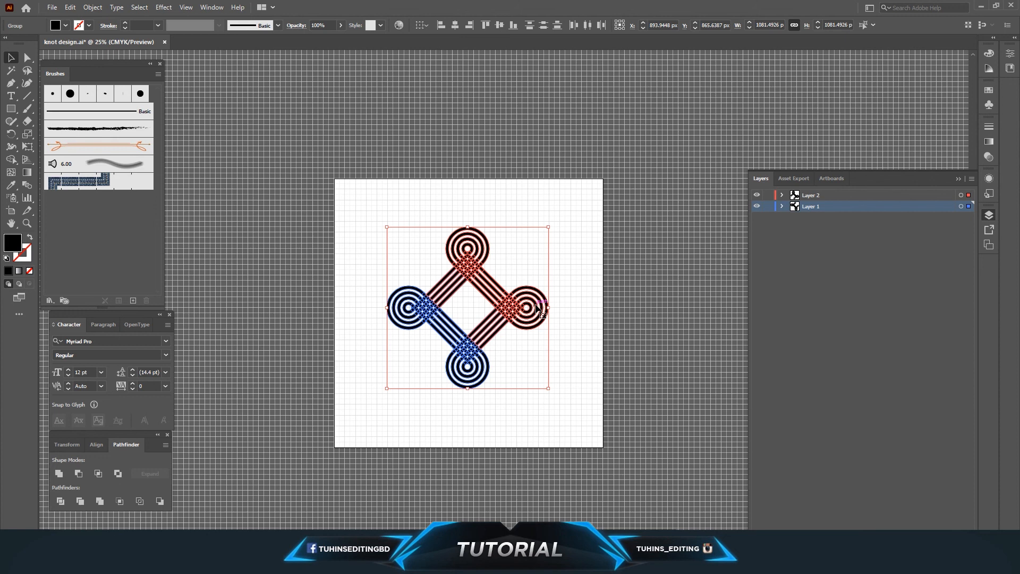
{"action": "key", "text": "ctrl+equal"}
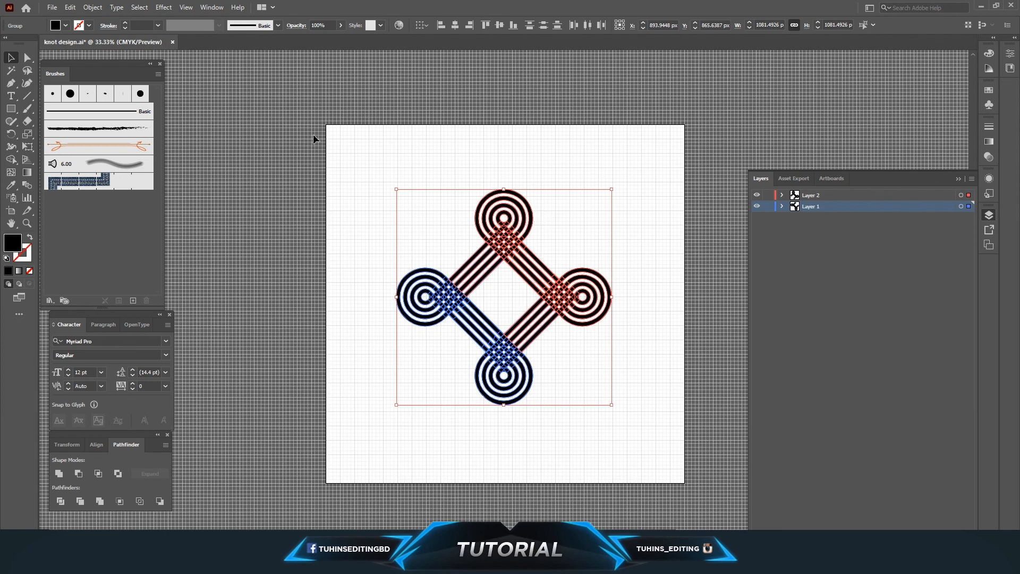
{"action": "left_click", "coordinate": [298, 100]}
Step: Hide the document grid
{"action": "left_click", "coordinate": [208, 8]}
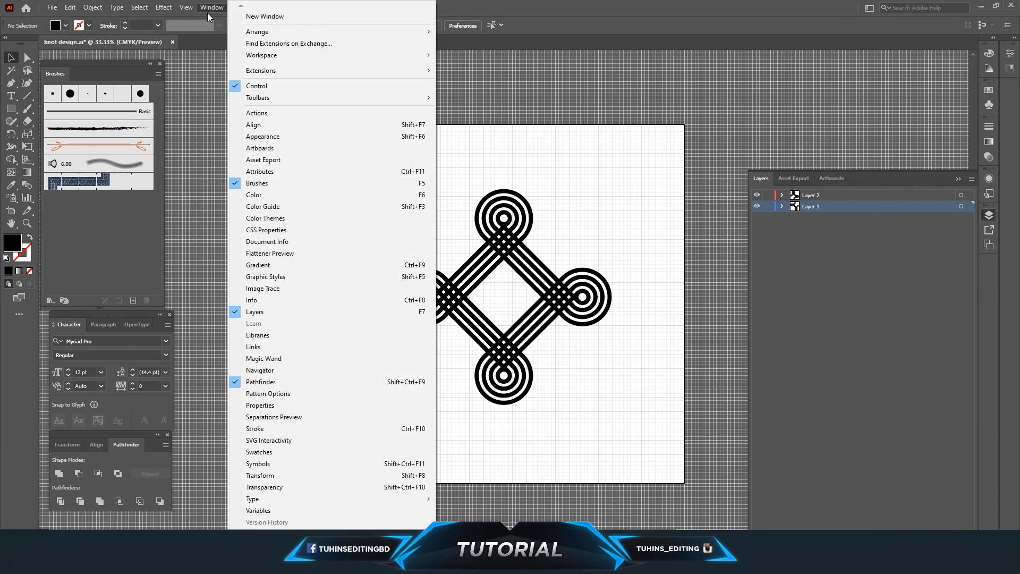
{"action": "mouse_move", "coordinate": [189, 11]}
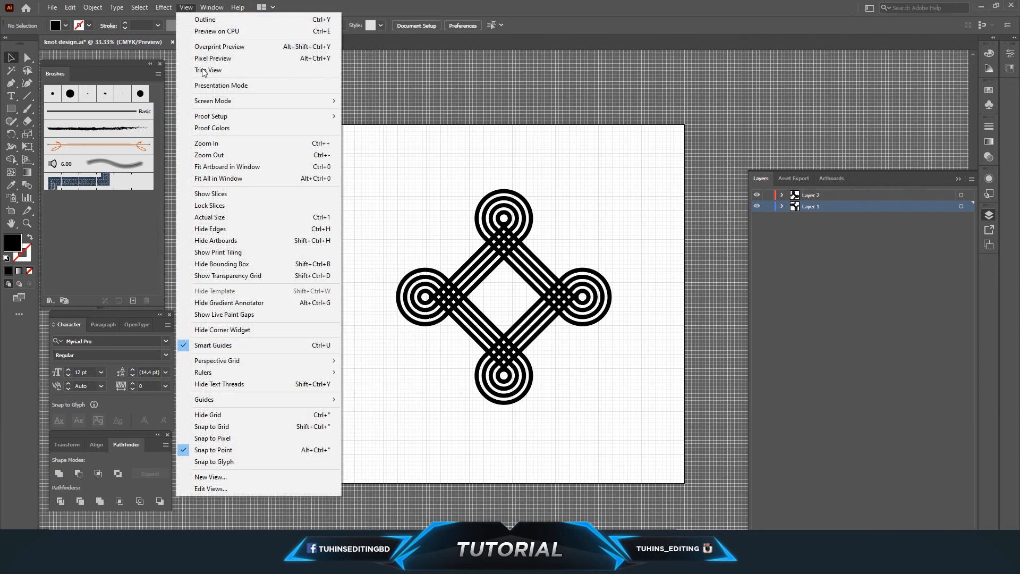
{"action": "left_click", "coordinate": [205, 414]}
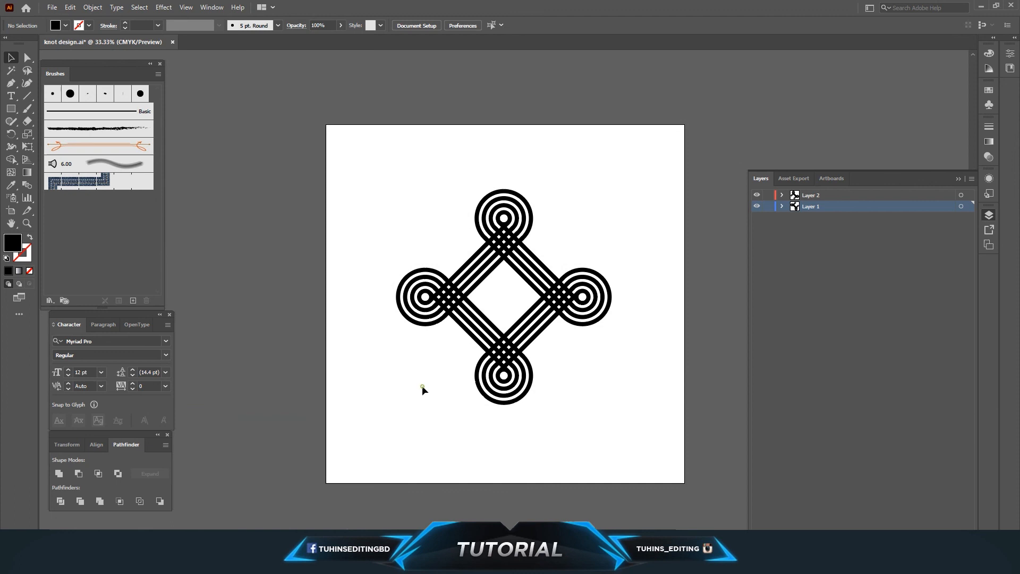
Step: Save the finished knot design document
{"action": "left_click_drag", "start_coordinate": [357, 163], "coordinate": [665, 449]}
{"action": "left_click", "coordinate": [649, 413]}
{"action": "key", "text": "ctrl+="}
{"action": "key", "text": "ctrl+="}
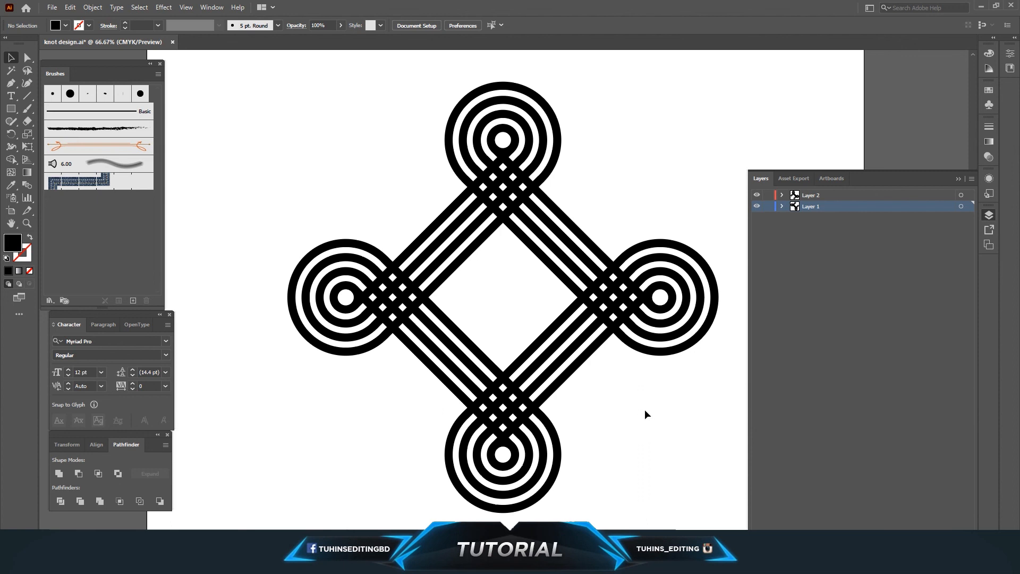
{"action": "key", "text": "ctrl+minus"}
{"action": "key", "text": "ctrl+minus"}
{"action": "key", "text": "ctrl+s"}
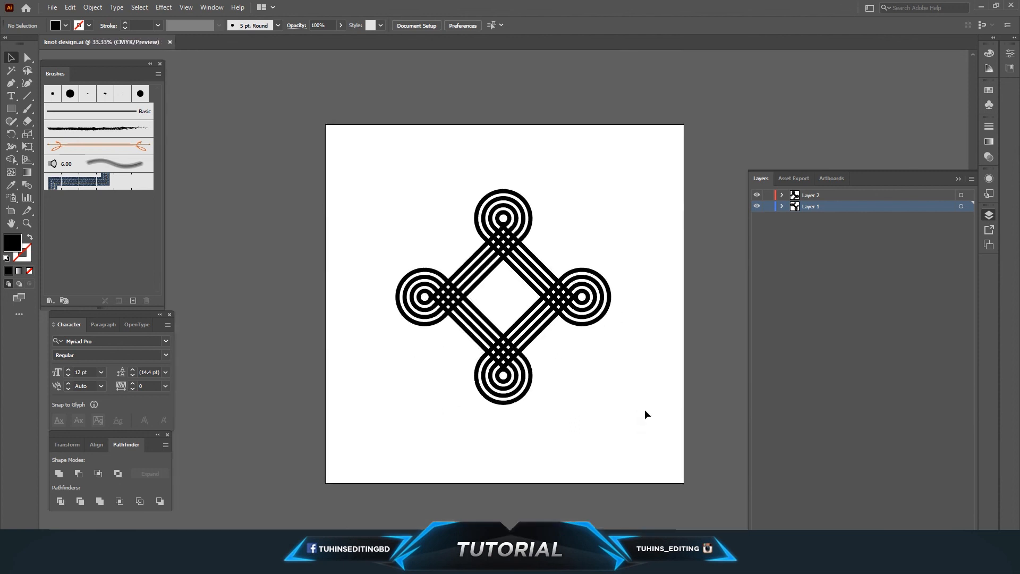